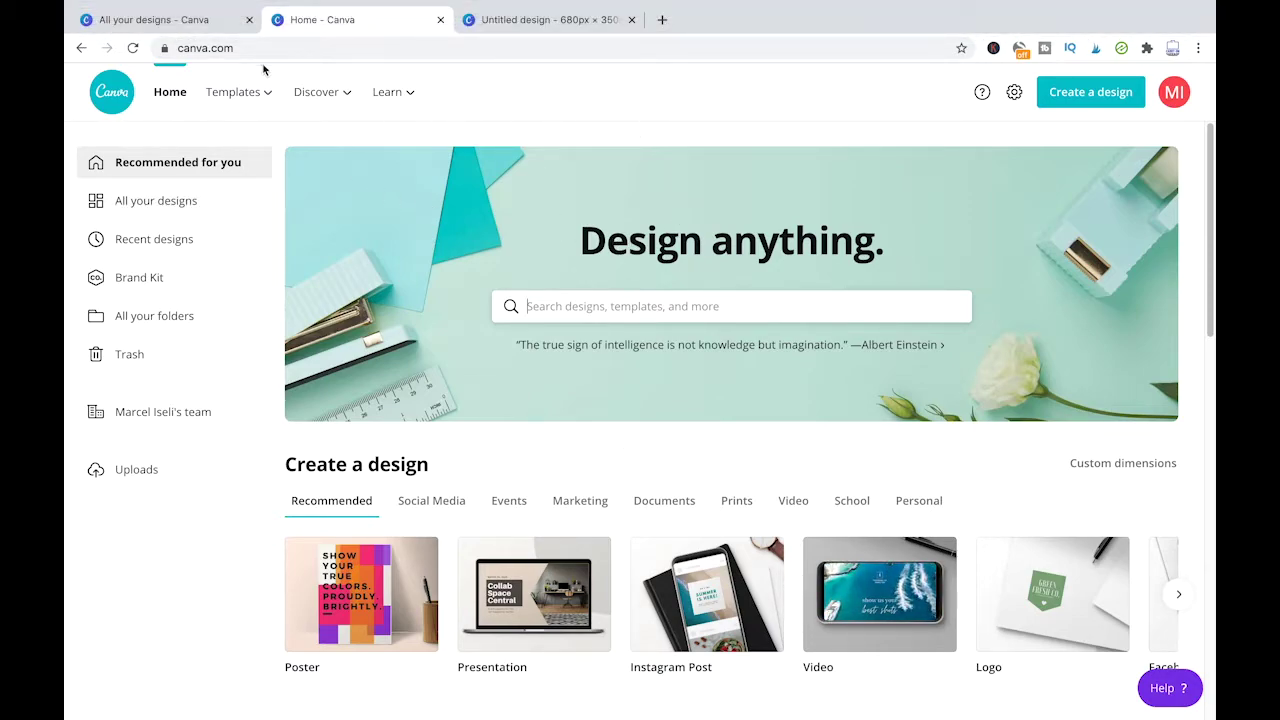
Step: Show the design-type options on the Canva home page, such as Poster, Presentation and Video
mouse_move(393, 91)
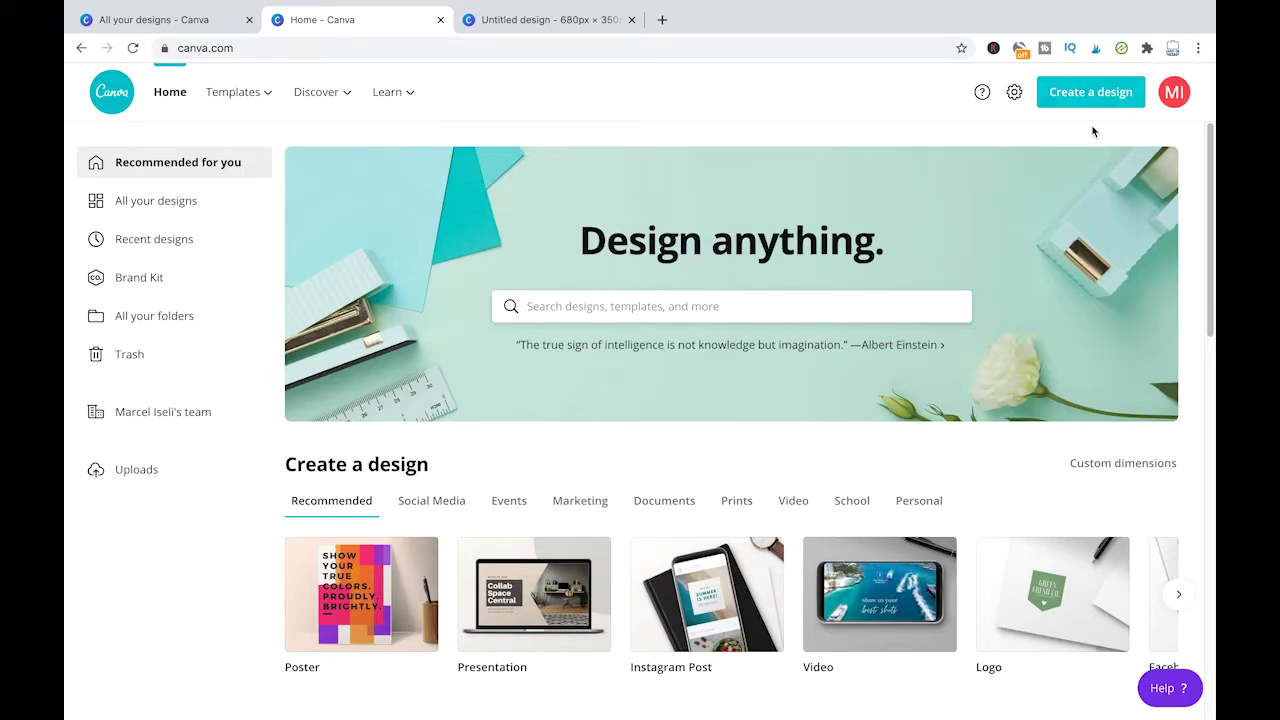
Step: Create a blank 680 × 350 px custom-size design and close the duplicate editor tab
click(1090, 91)
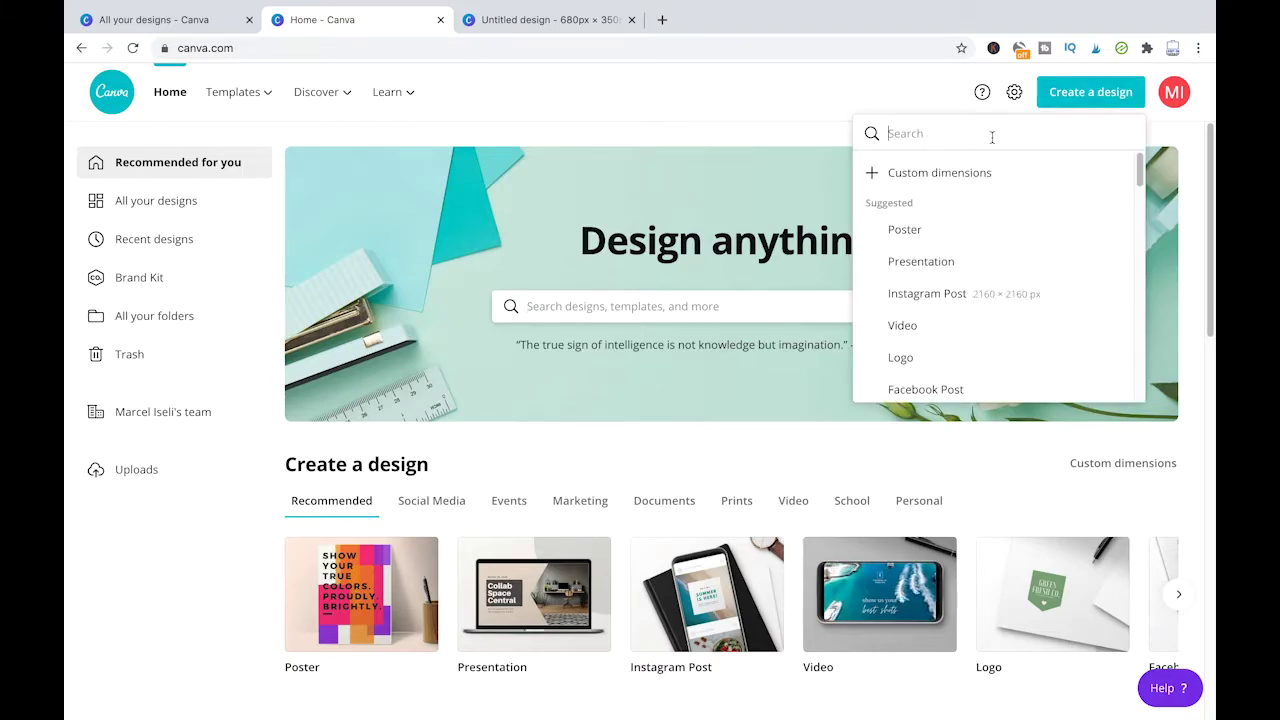
click(922, 172)
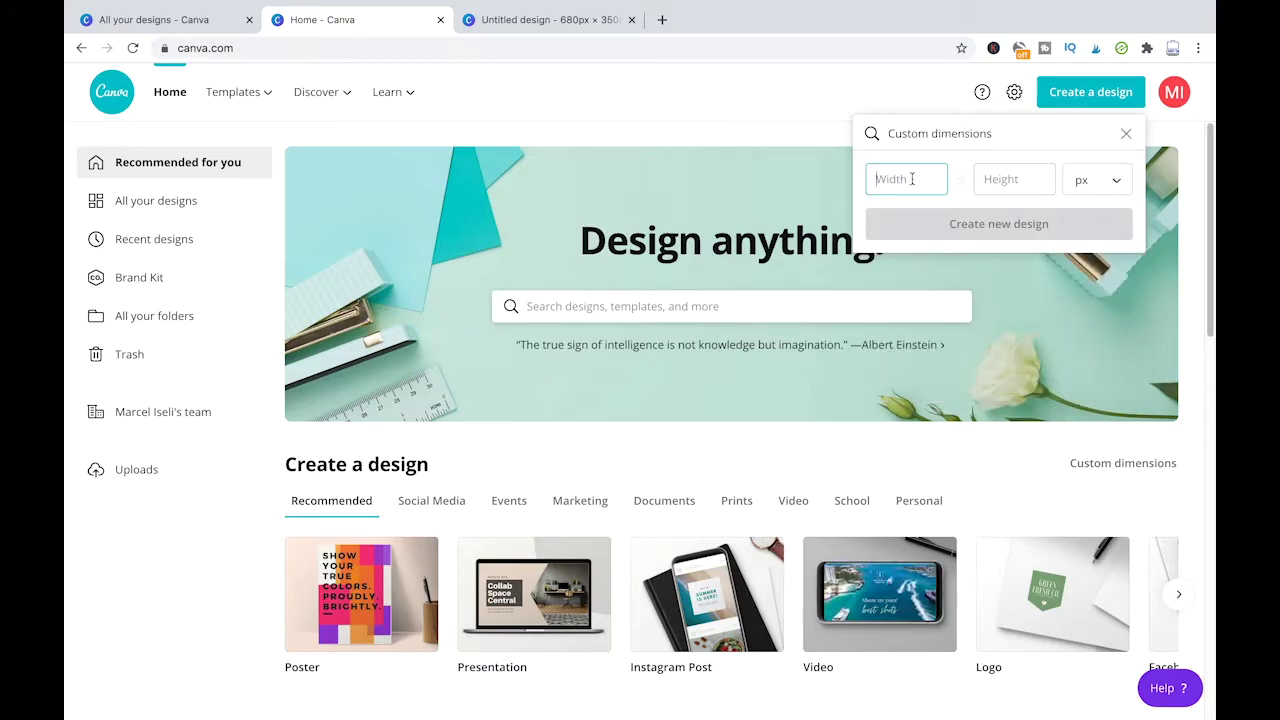
text(680)
key(Tab)
text(350)
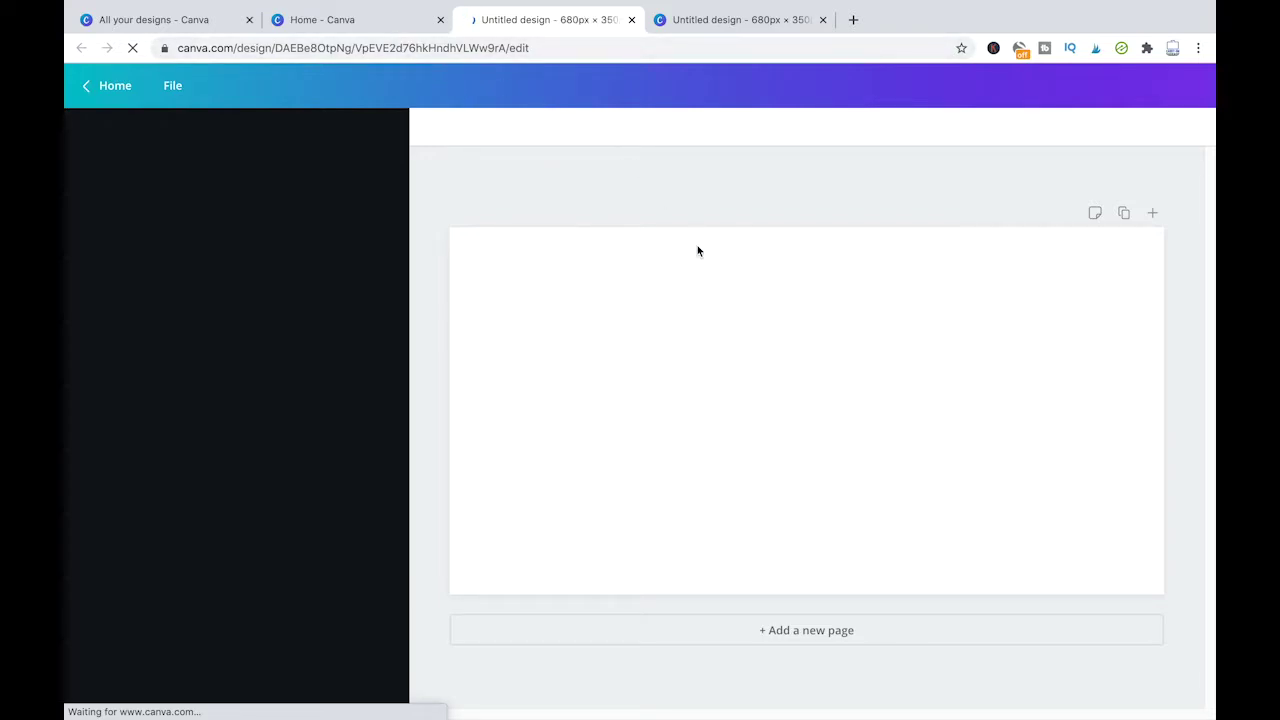
click(700, 21)
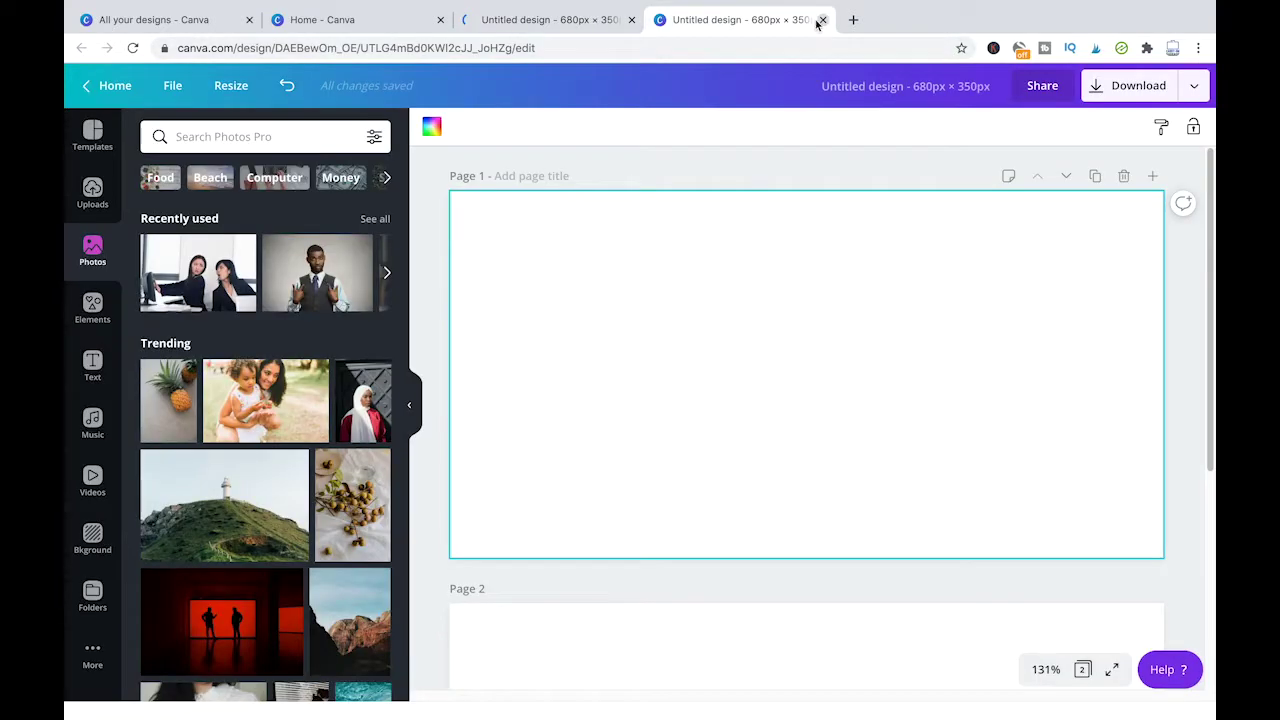
click(822, 21)
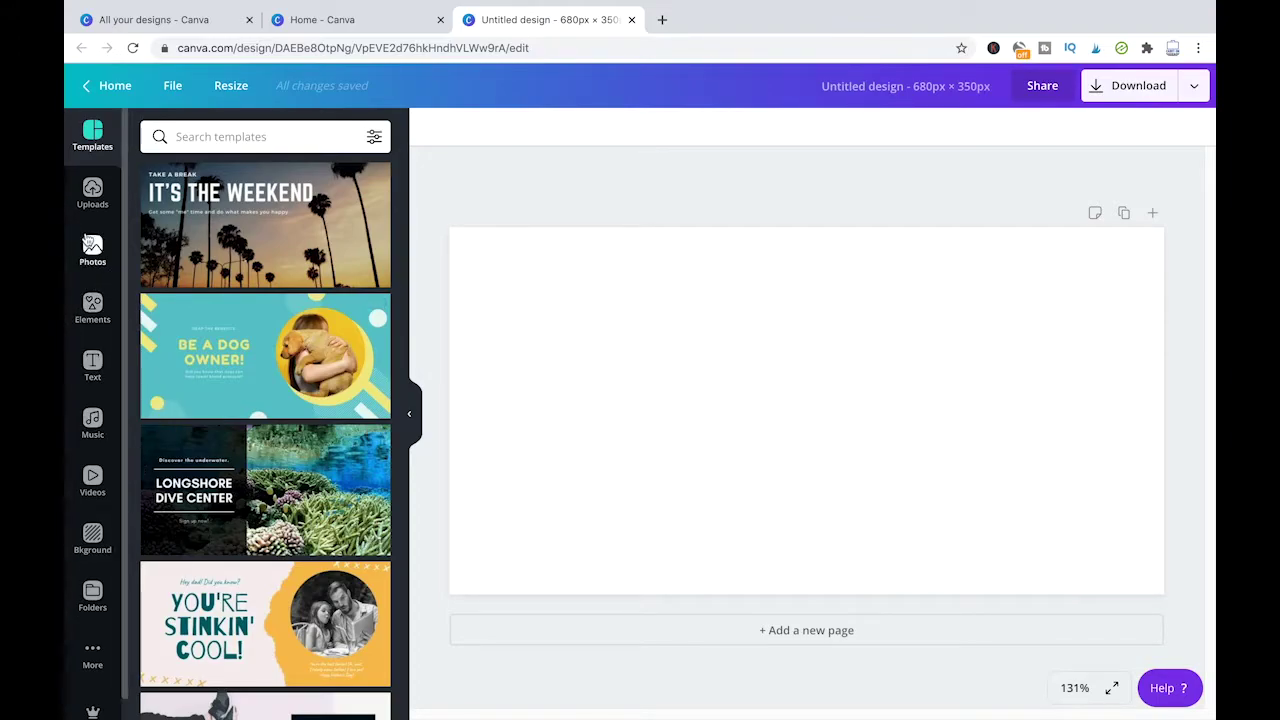
Step: Drag the night-city photo from the Landscapes backgrounds onto the page as its background
click(93, 535)
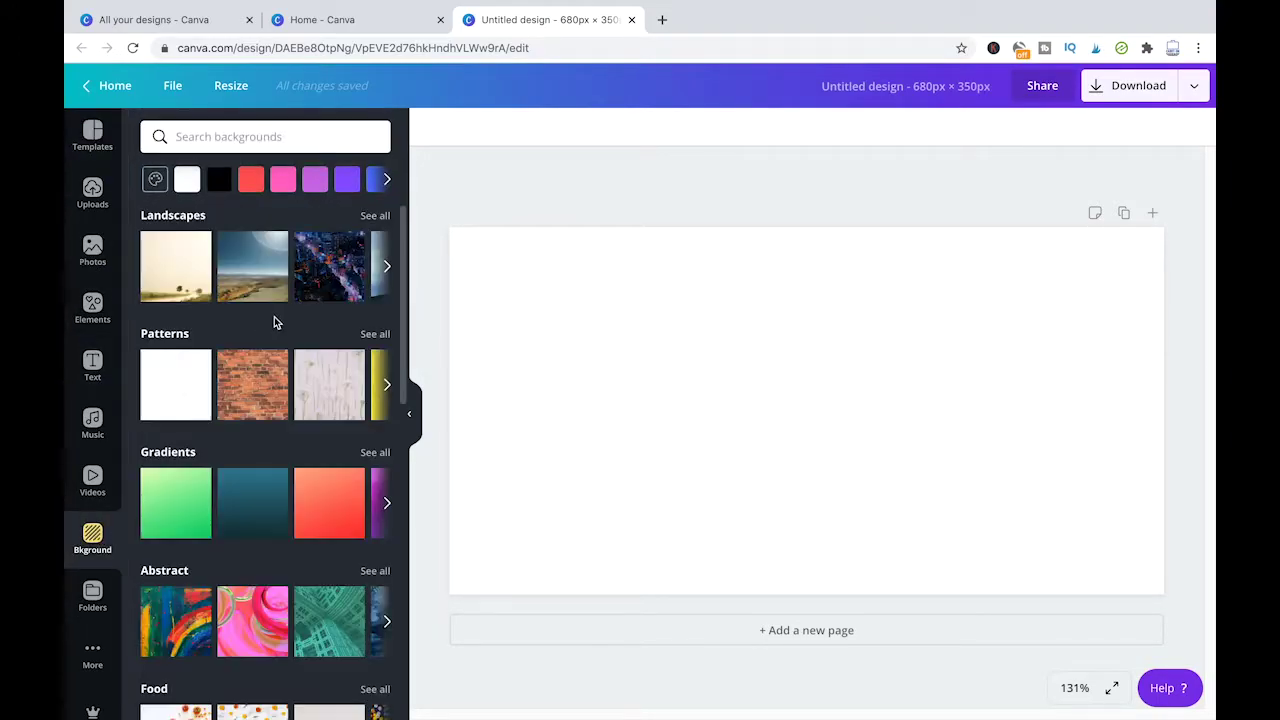
drag(316, 270, 679, 325)
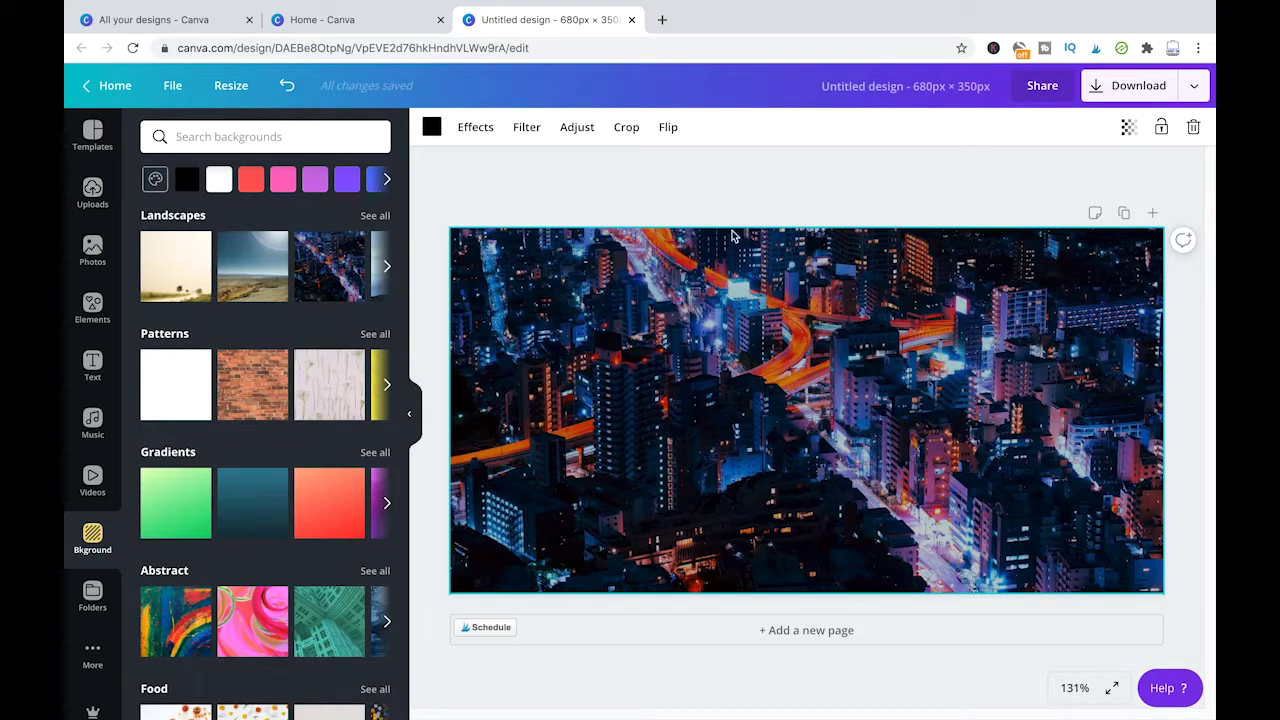
Step: Set the night-city background's Blur adjustment to 14
click(579, 128)
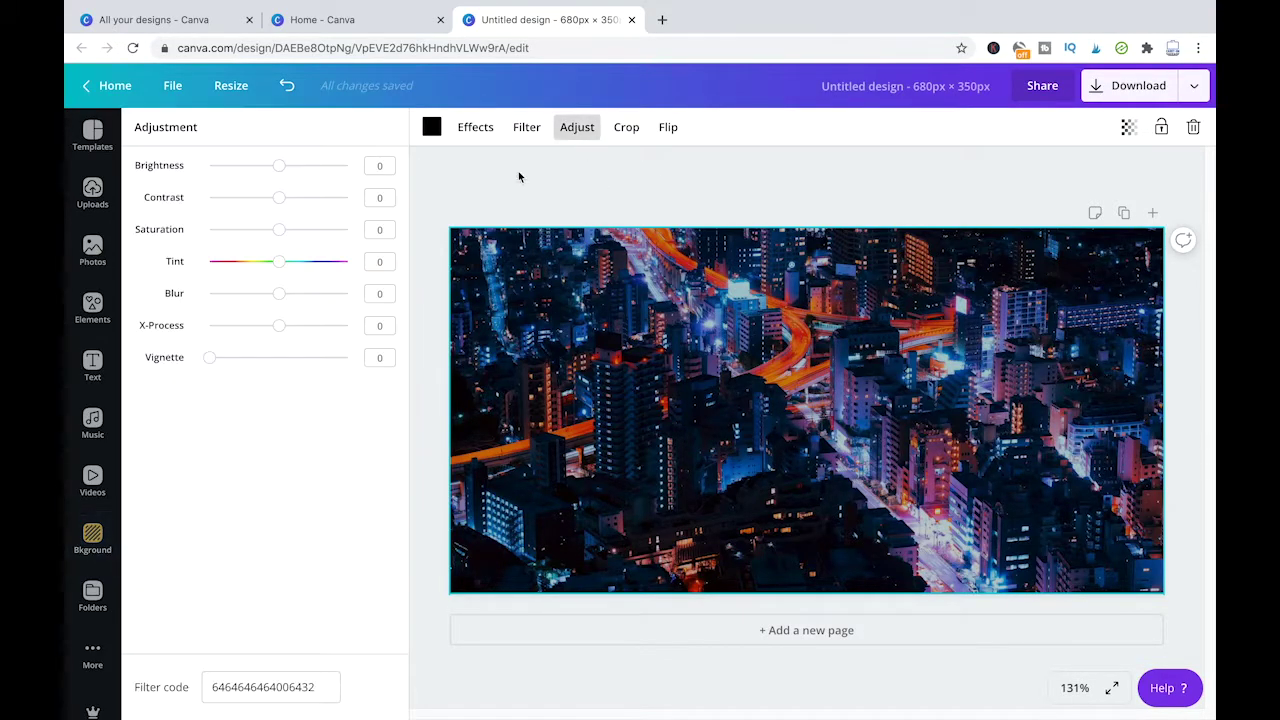
drag(279, 294, 288, 298)
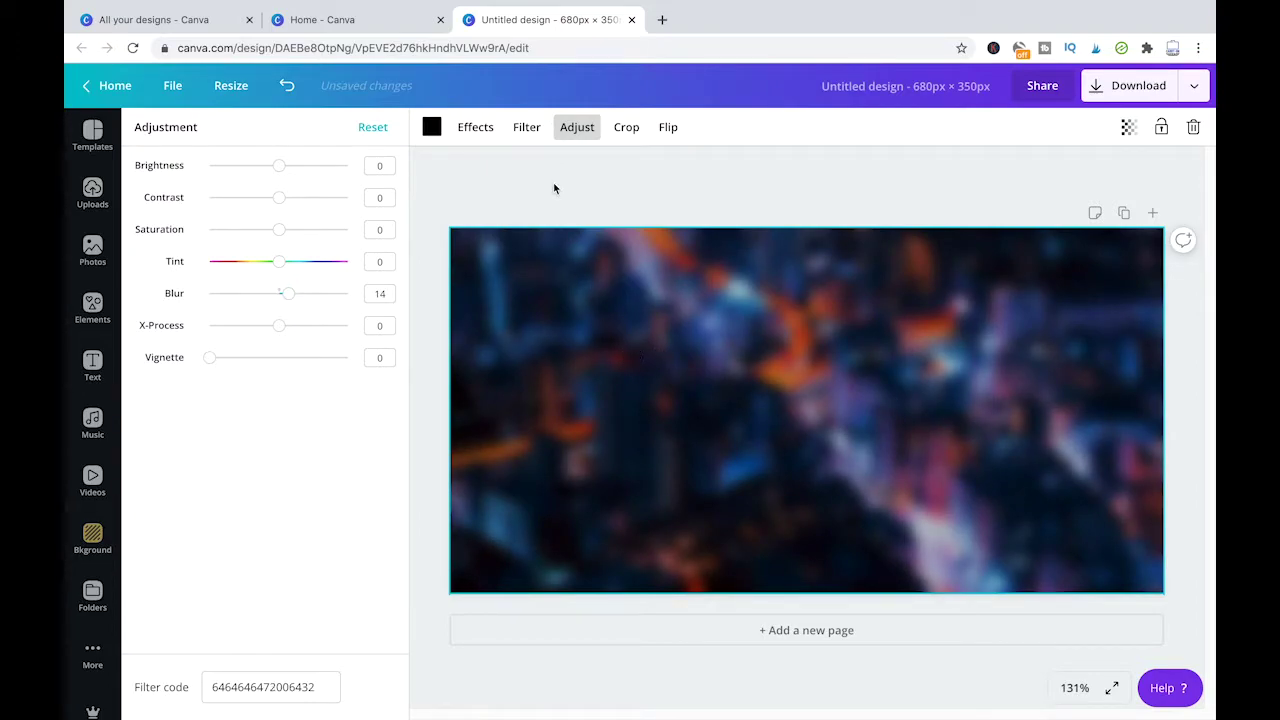
click(97, 304)
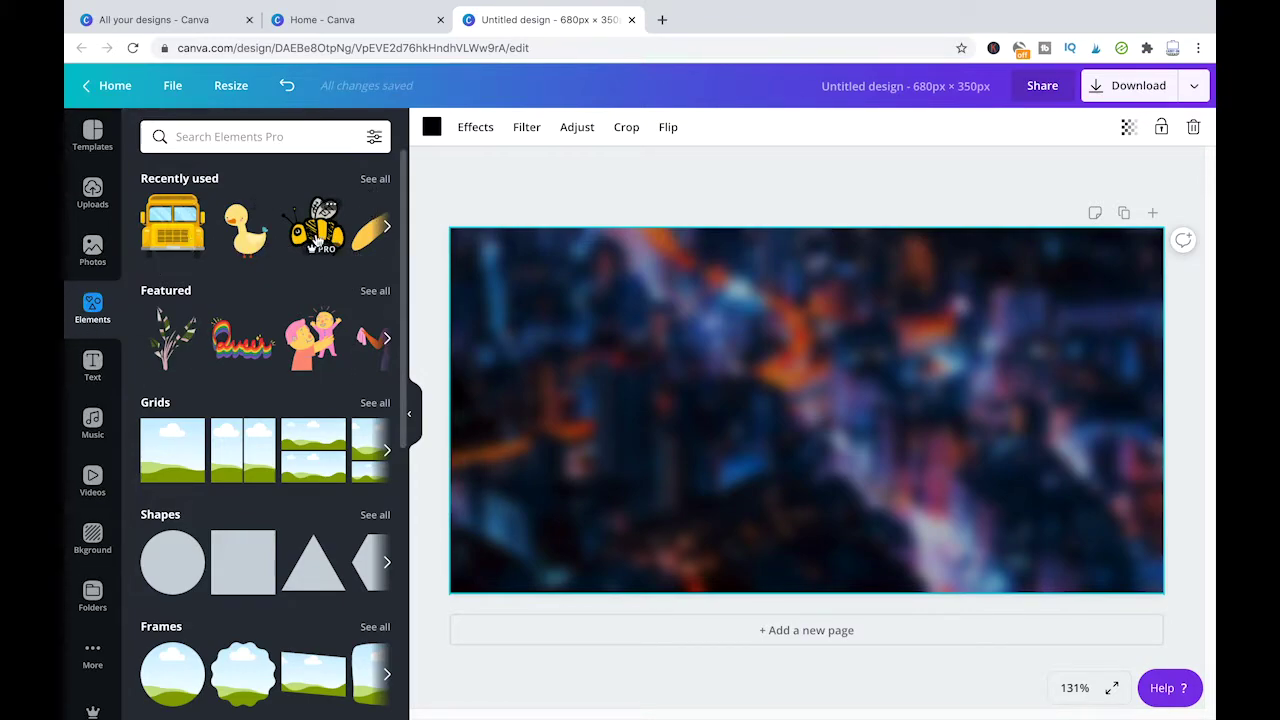
Step: Add the bee, duck and school bus stickers from Recently used and arrange them side by side
drag(335, 228, 590, 295)
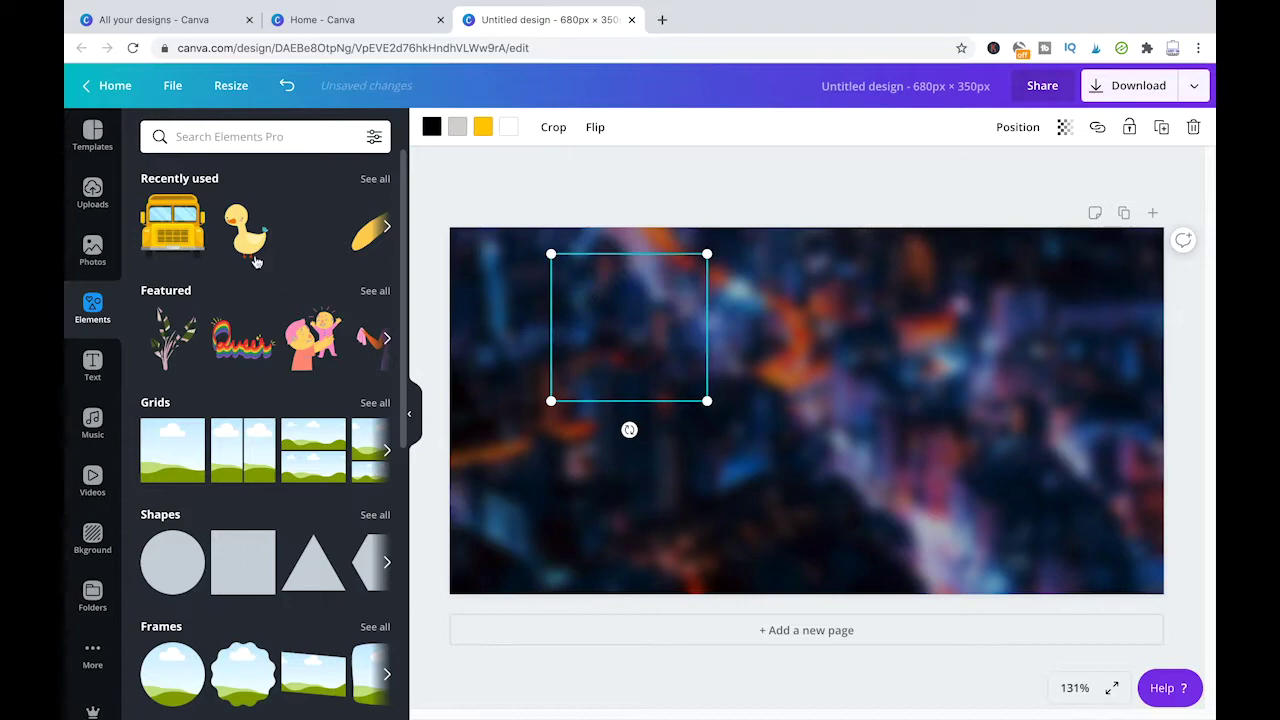
drag(245, 228, 783, 360)
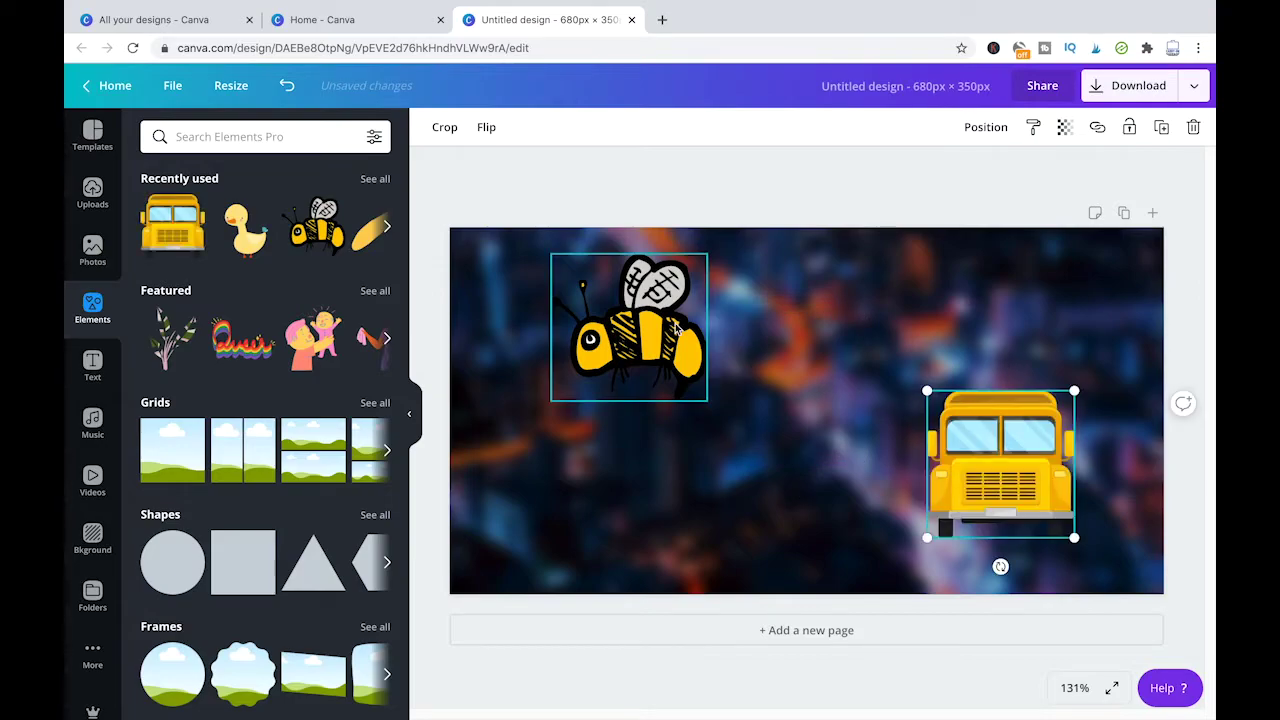
drag(600, 337, 502, 340)
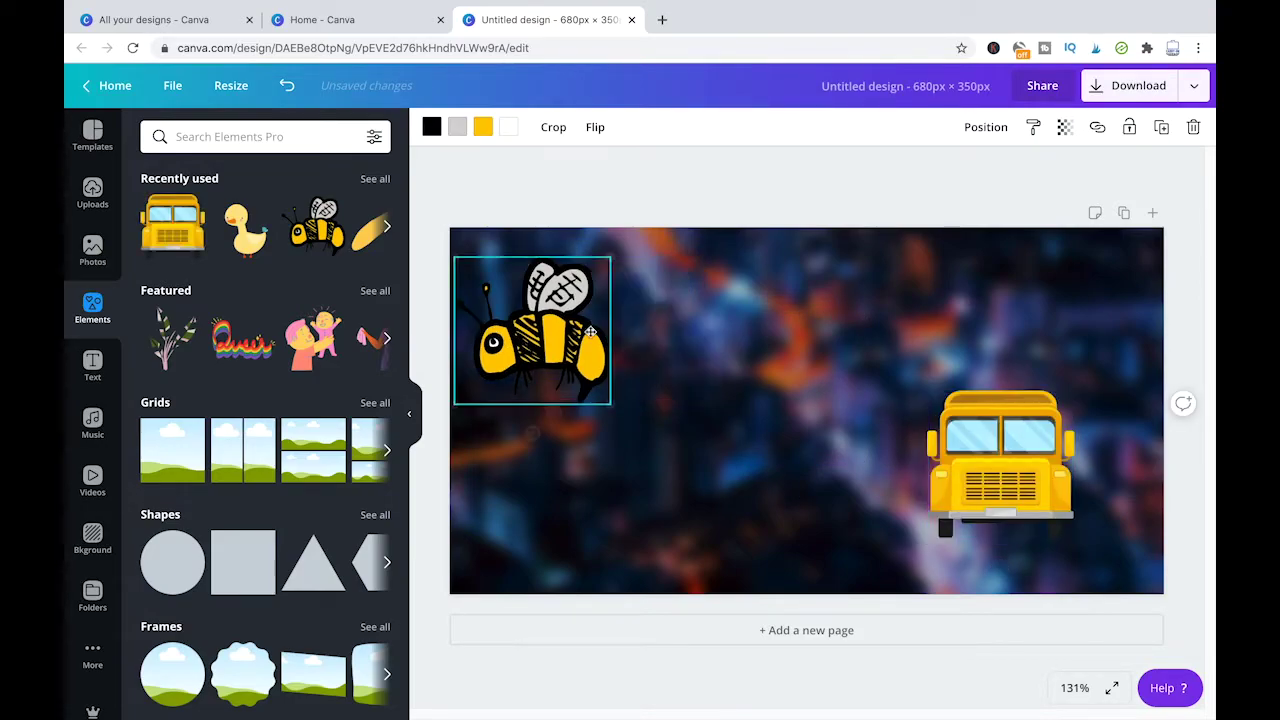
click(998, 460)
click(531, 330)
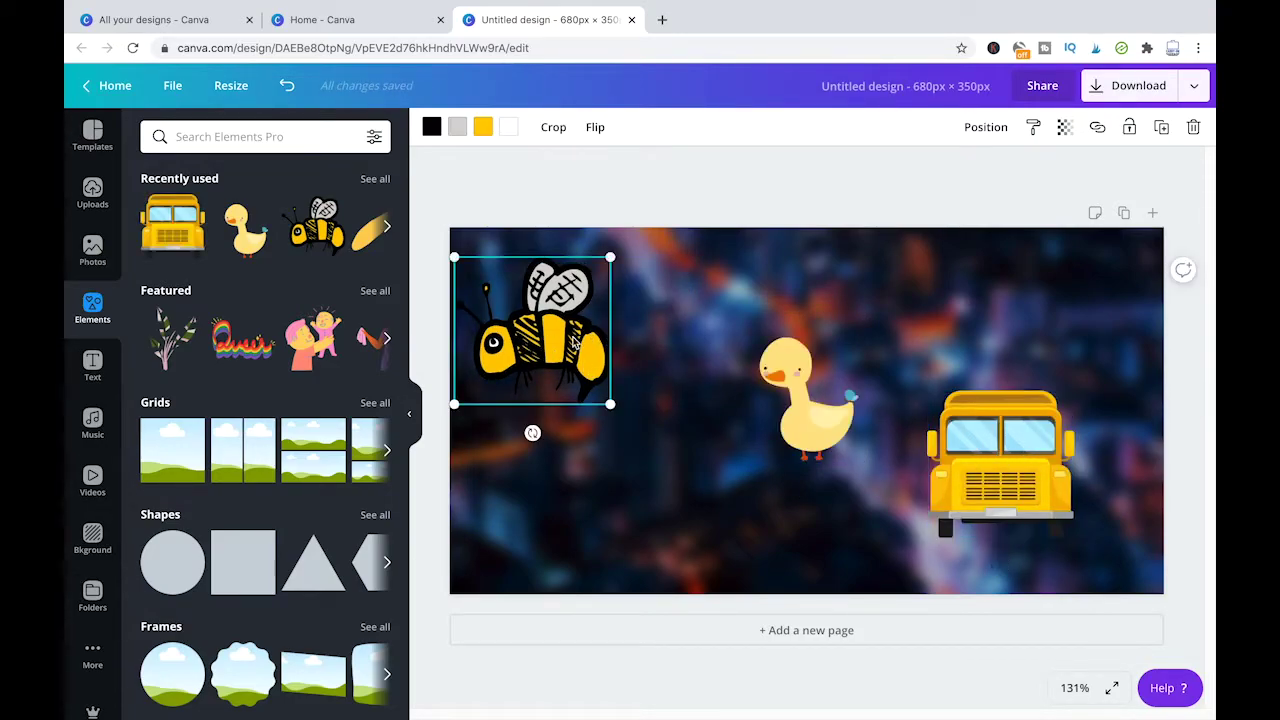
drag(531, 330, 593, 316)
click(790, 400)
drag(790, 400, 745, 388)
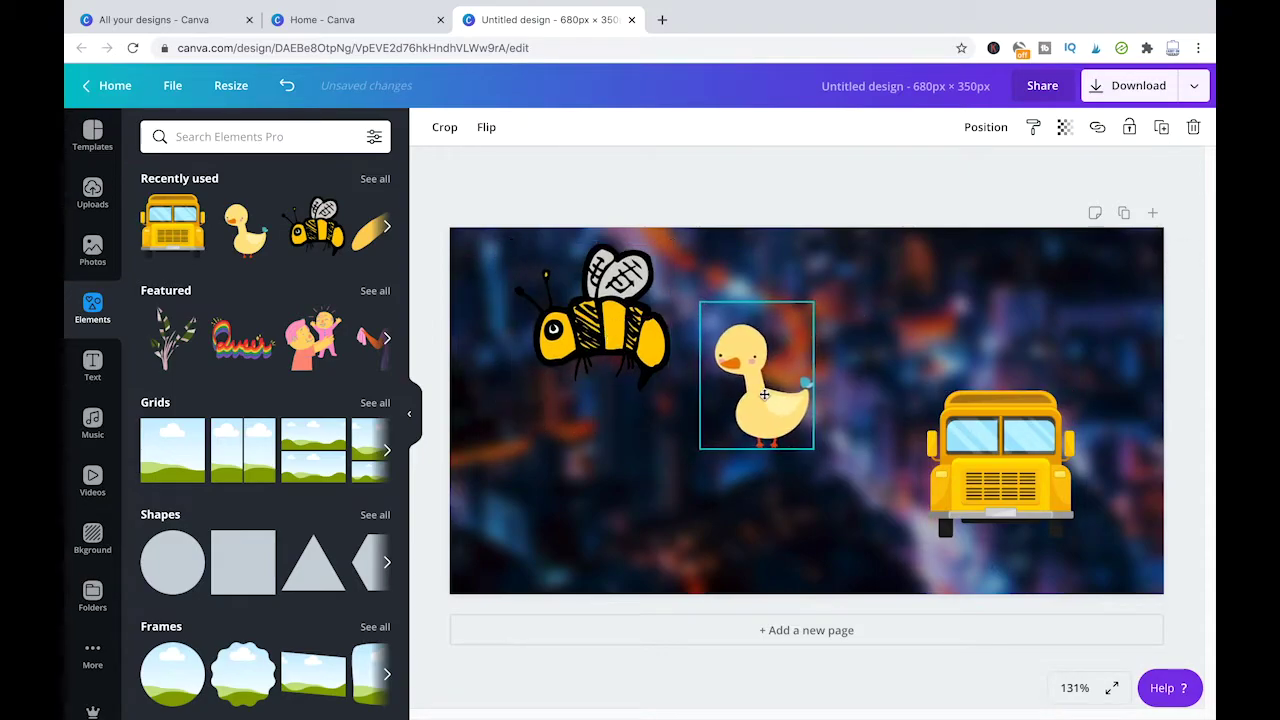
drag(956, 454, 938, 433)
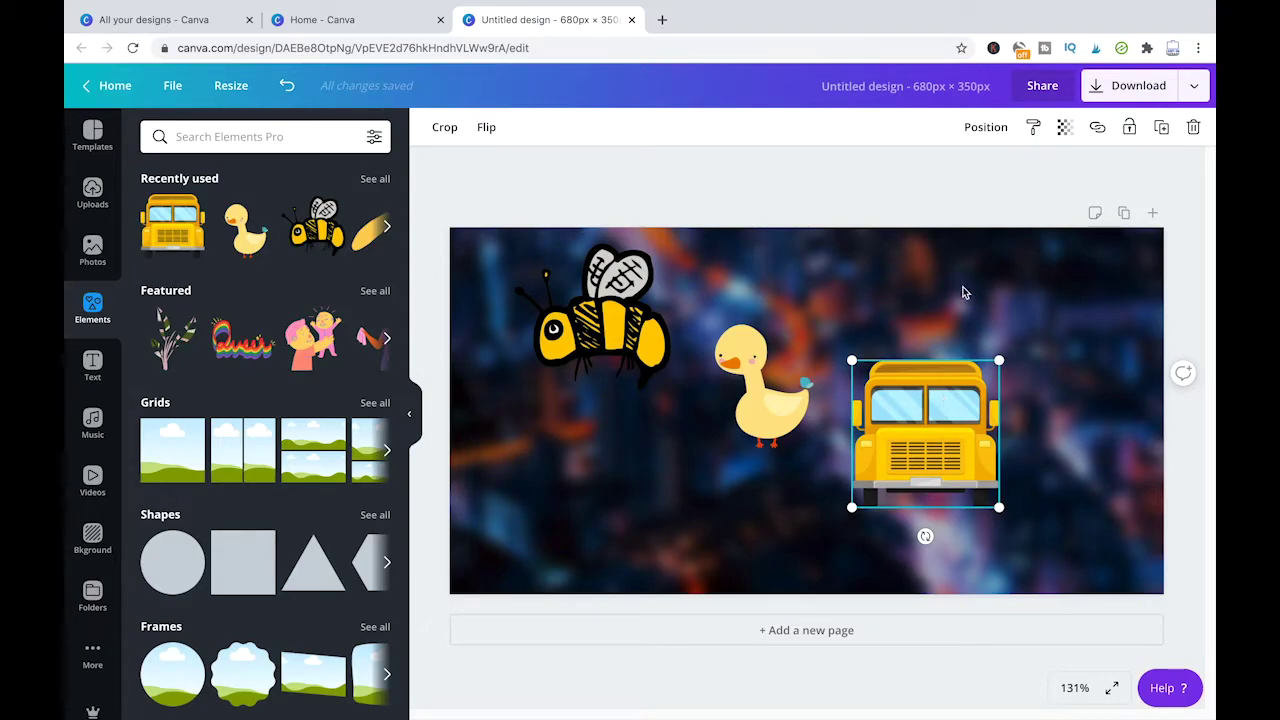
Step: Marquee-select the bee, duck and bus stickers and group them into one element
click(1059, 308)
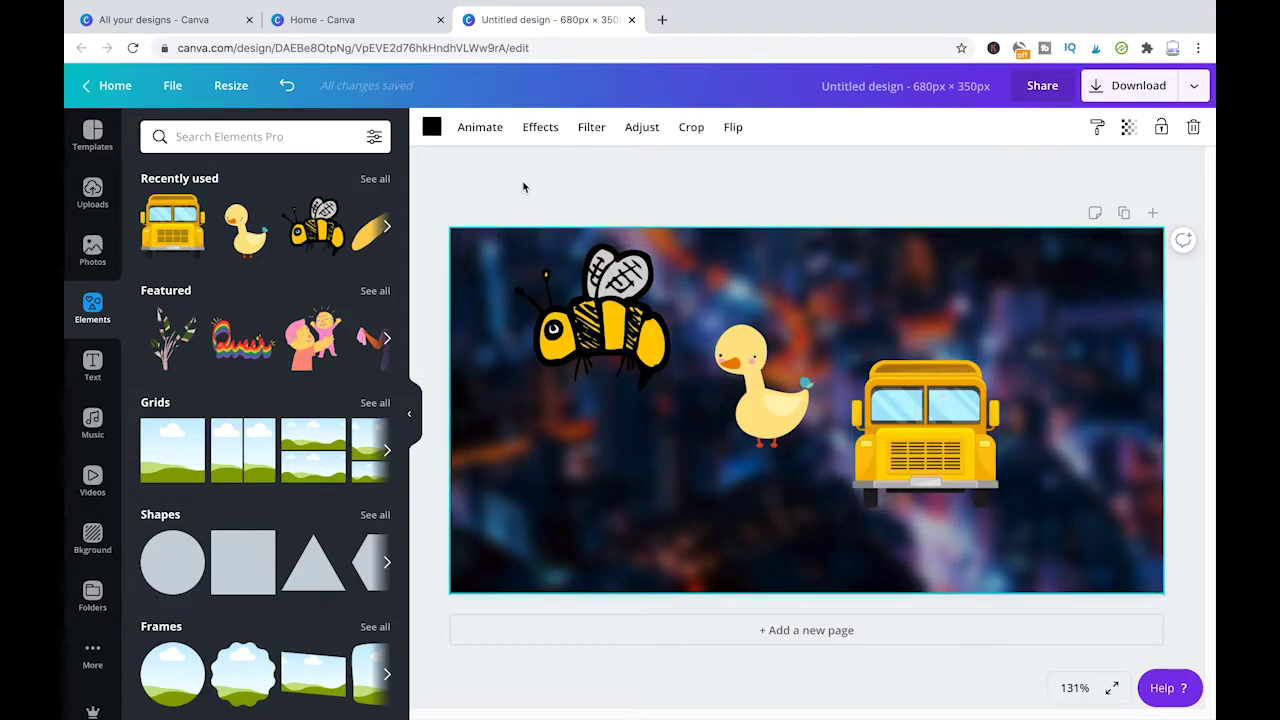
drag(490, 186, 1013, 564)
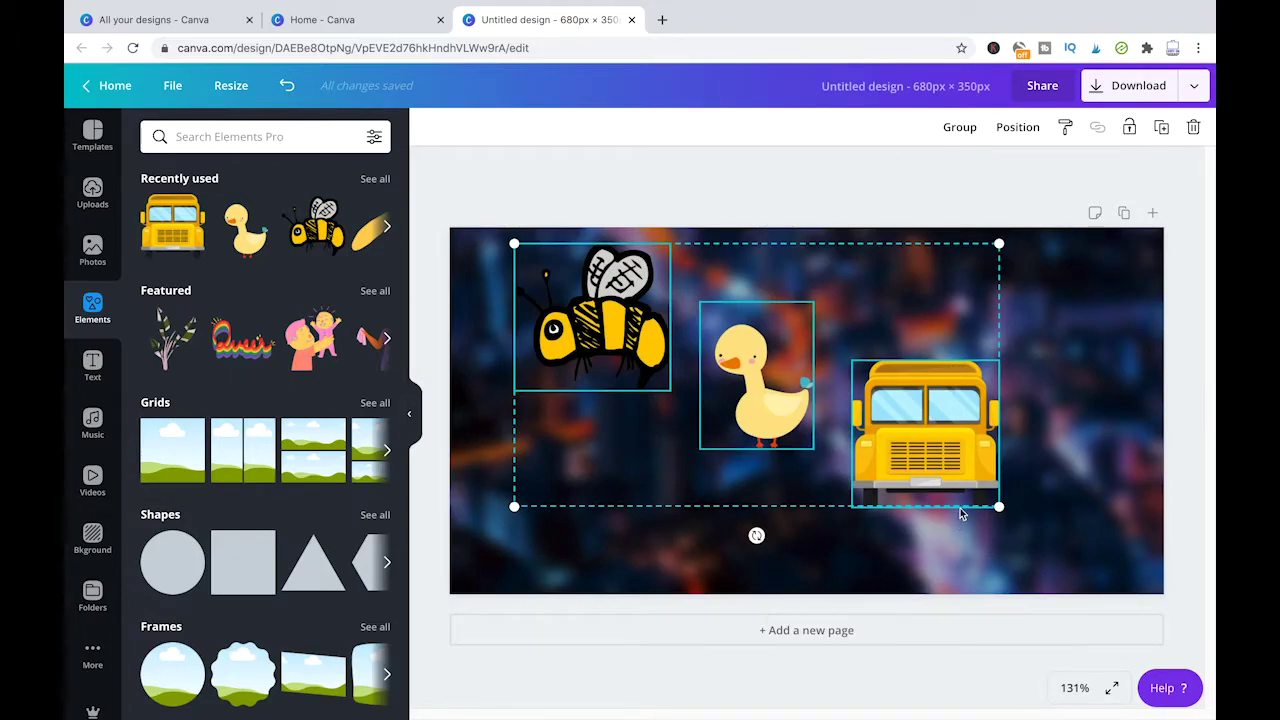
click(961, 128)
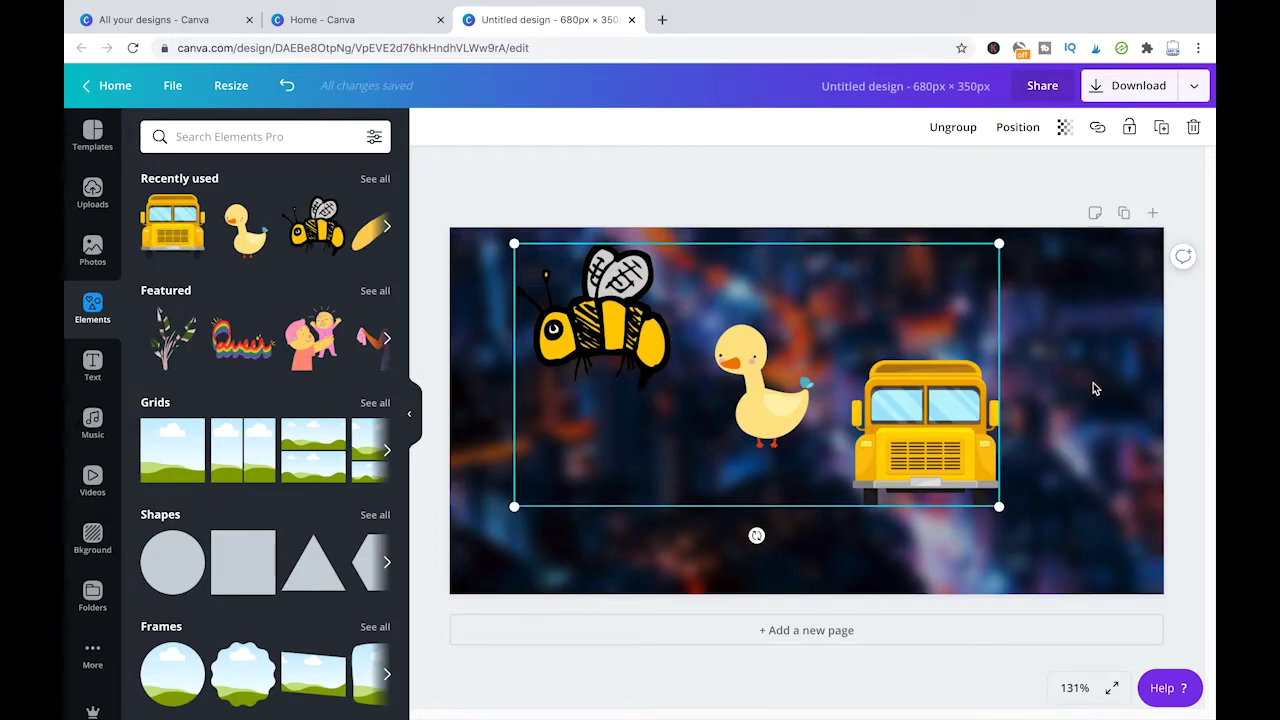
Step: Nudge and slightly shrink the sticker group, then add a second page with the same background
click(1118, 315)
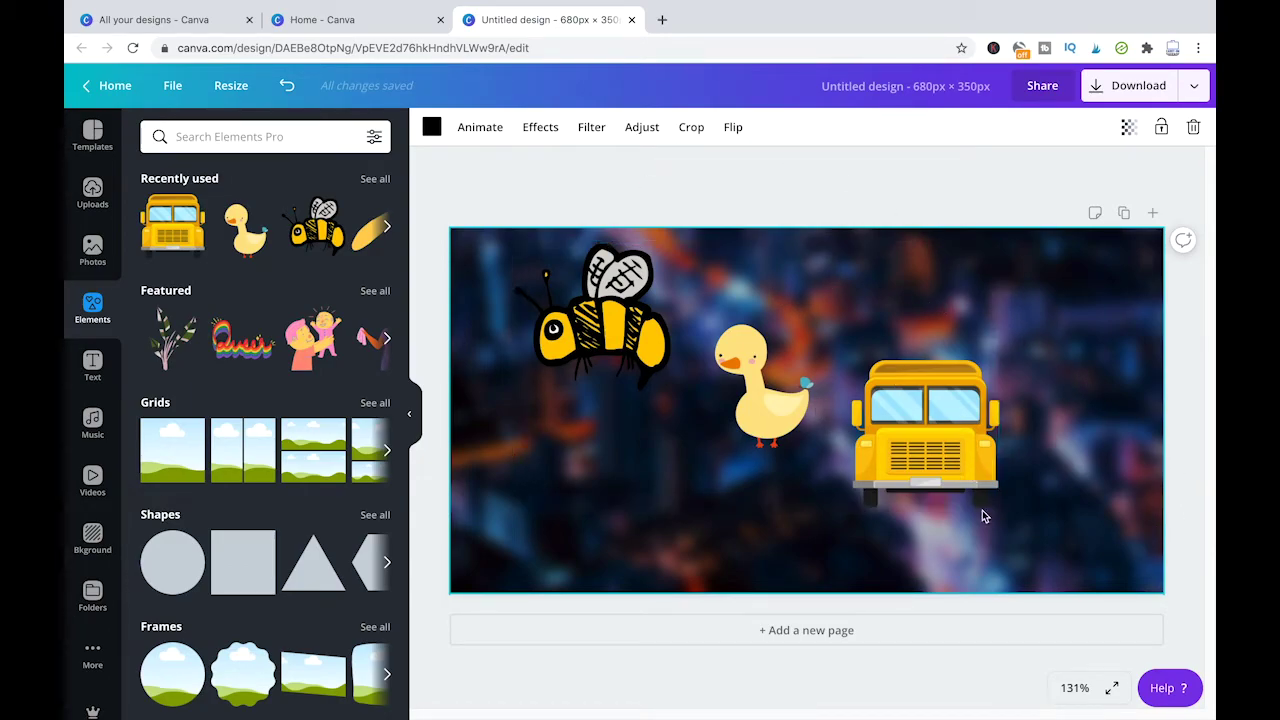
click(951, 442)
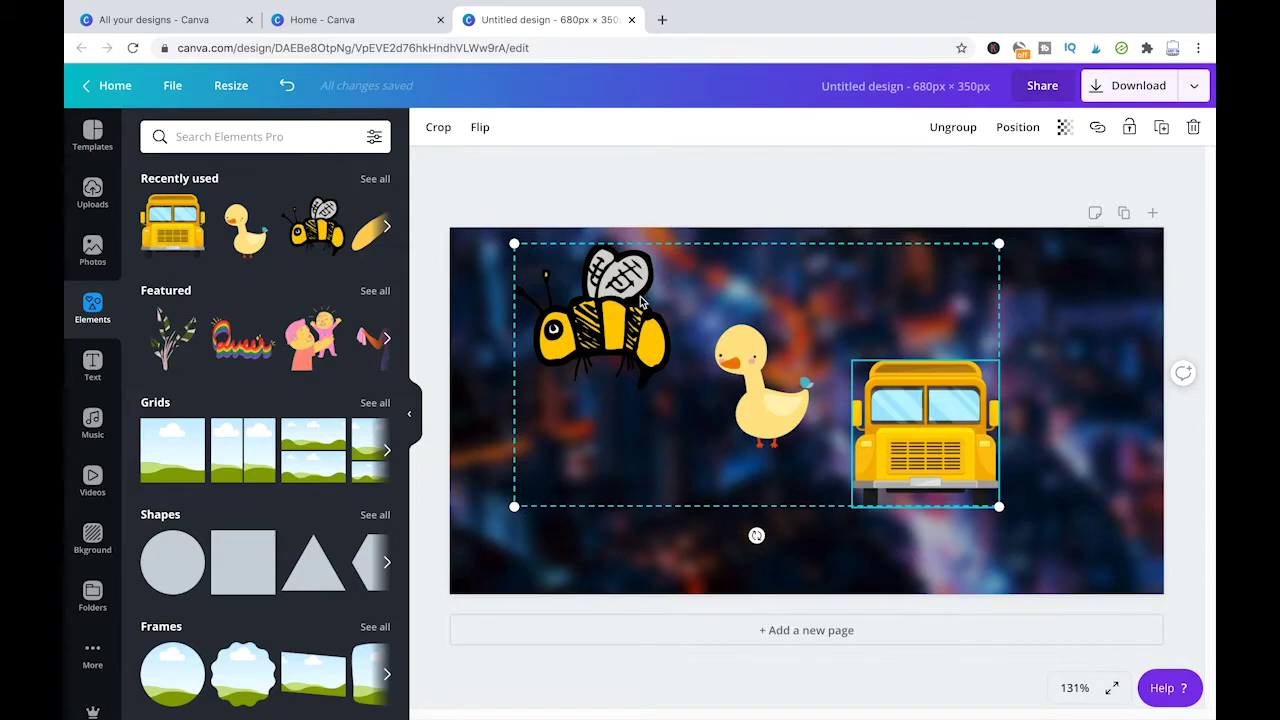
drag(668, 333, 642, 326)
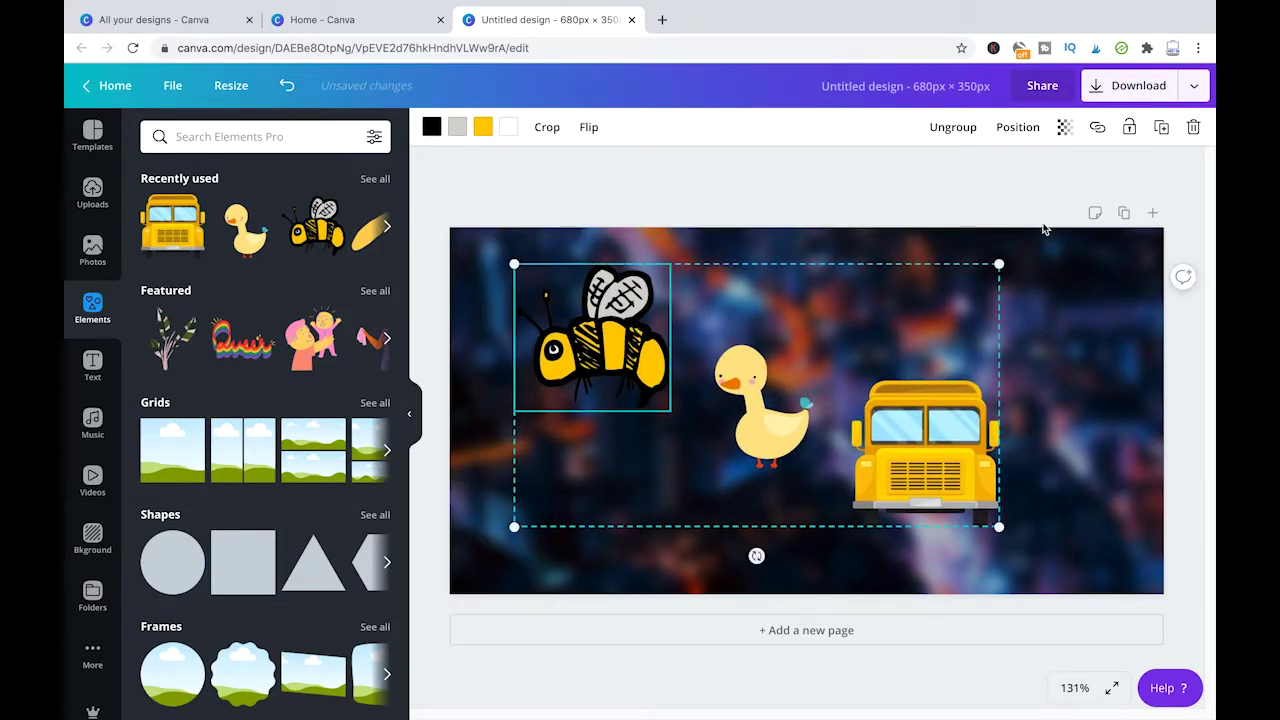
drag(998, 267, 957, 273)
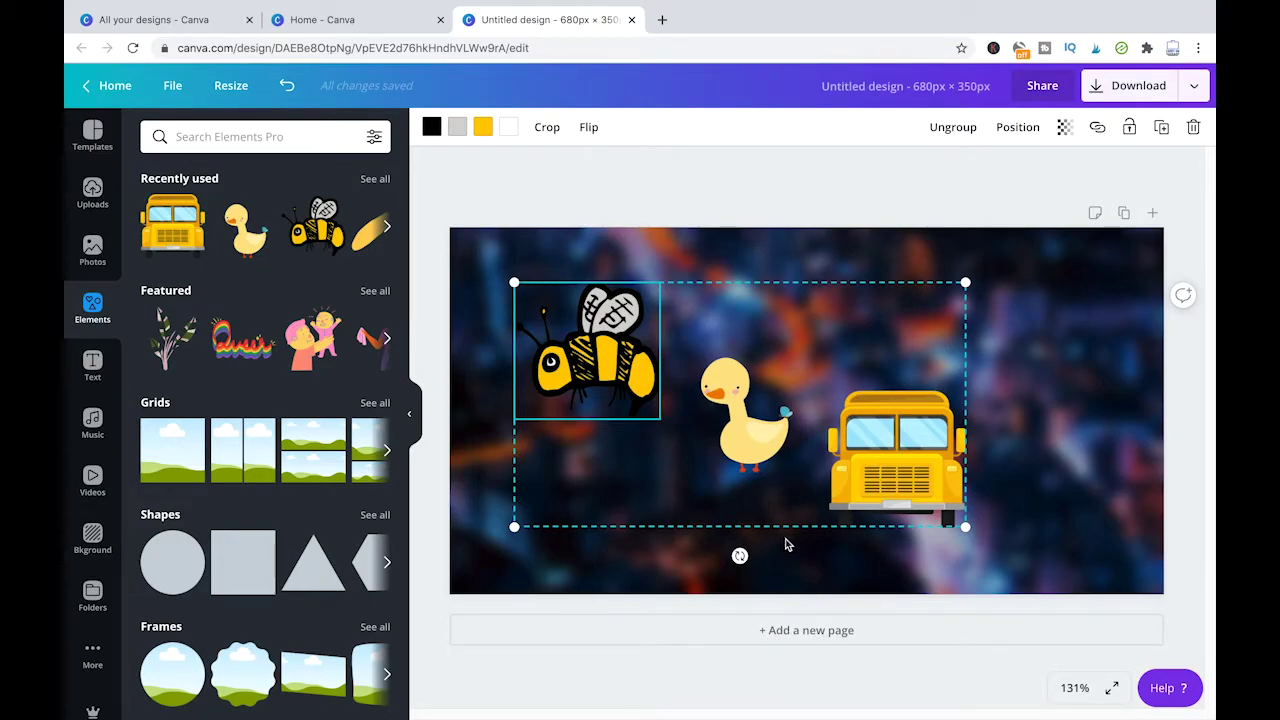
click(836, 631)
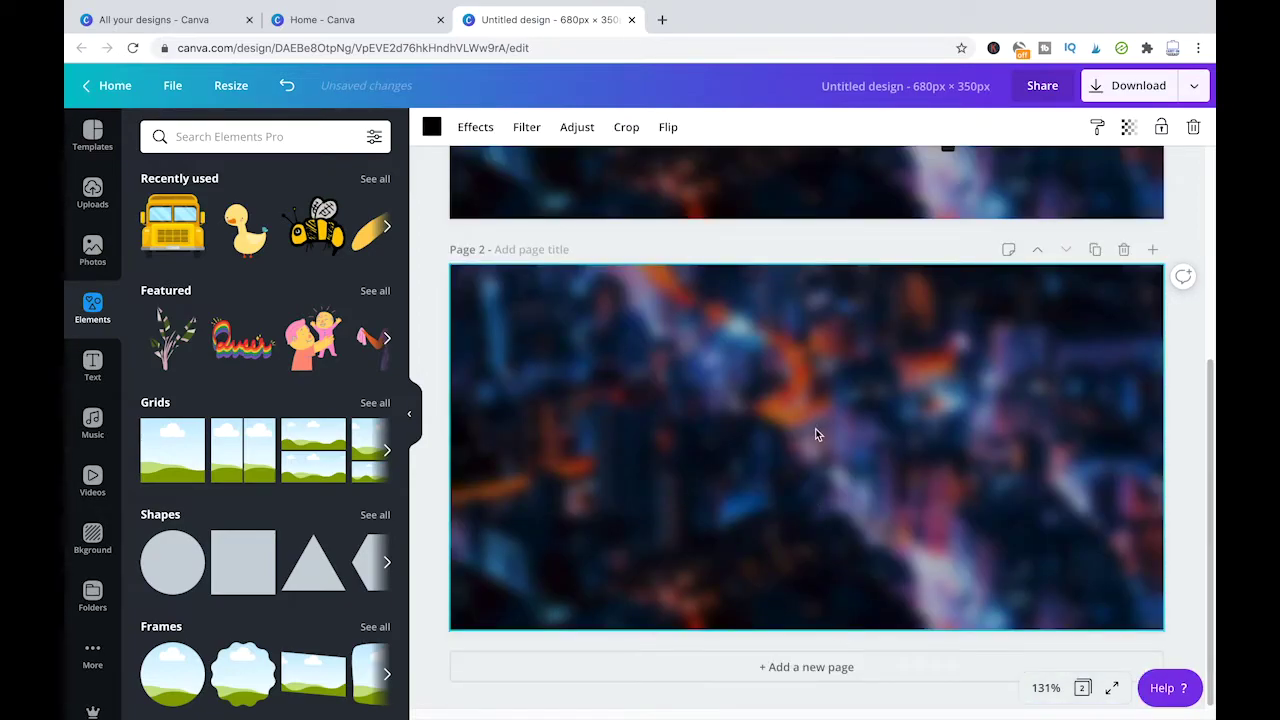
scroll(815, 434, up, 4)
click(723, 194)
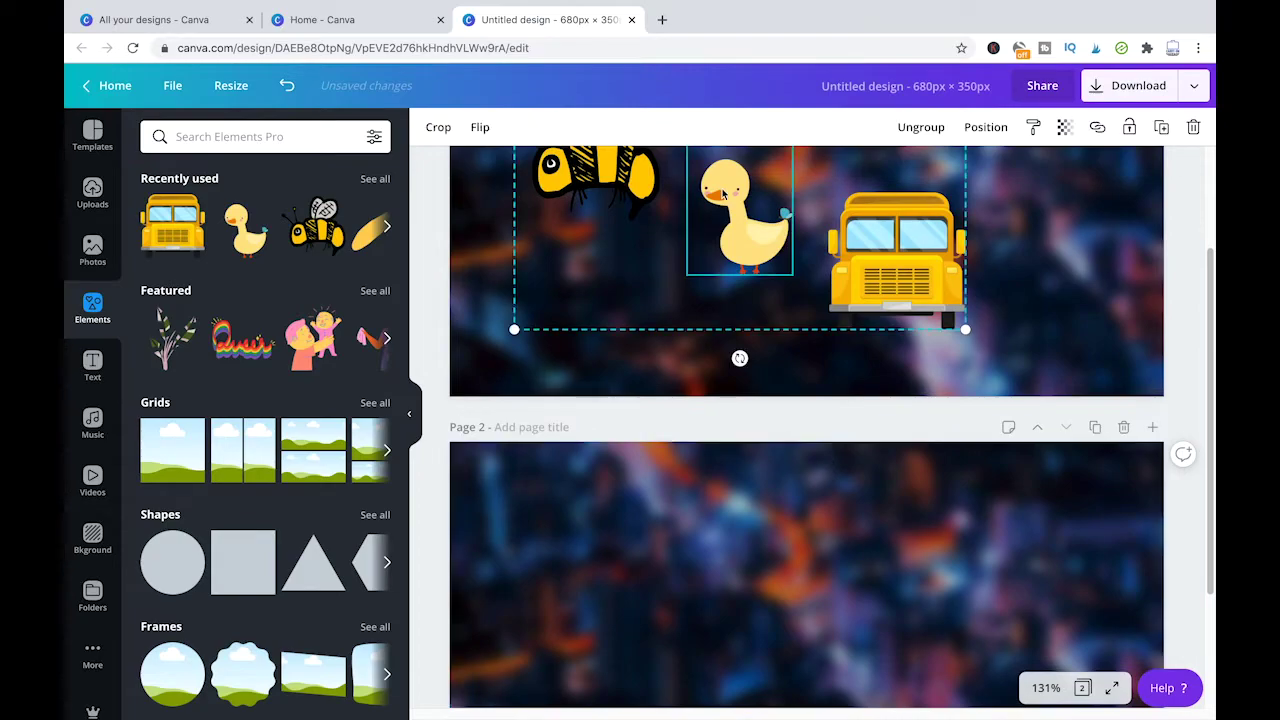
drag(723, 194, 752, 585)
scroll(828, 415, down, 2)
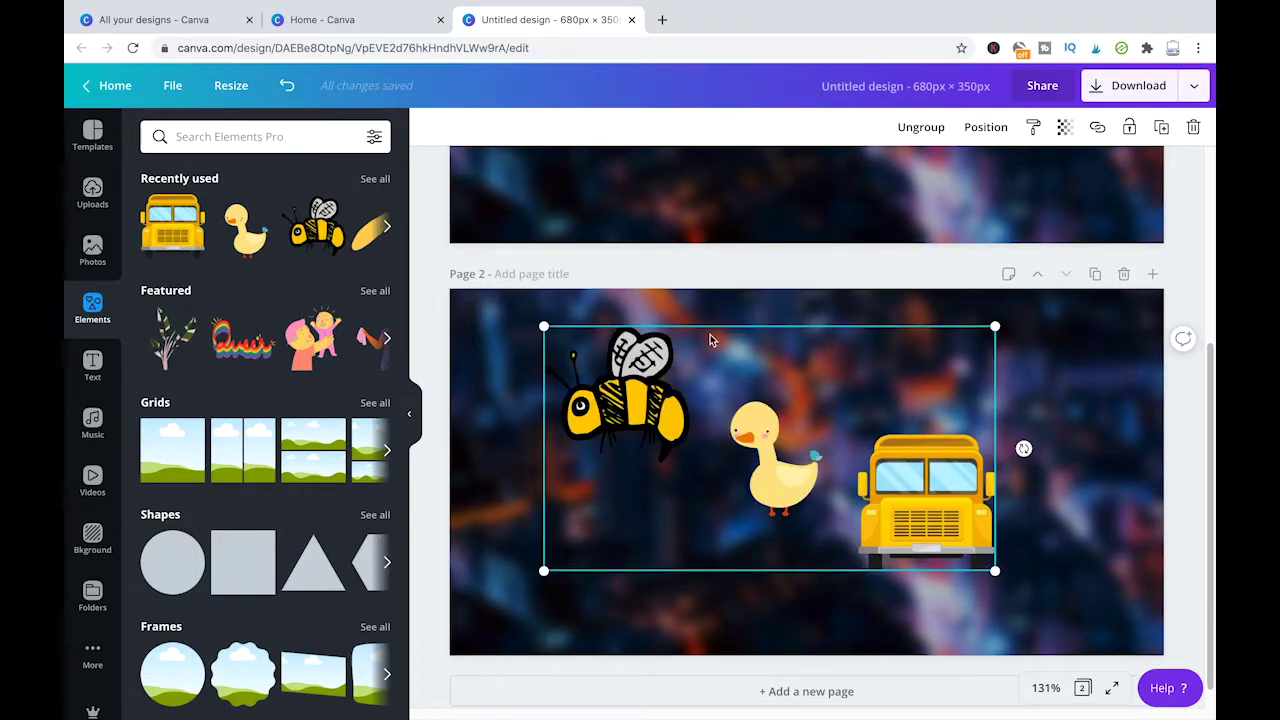
scroll(916, 401, up, 3)
scroll(917, 404, down, 2)
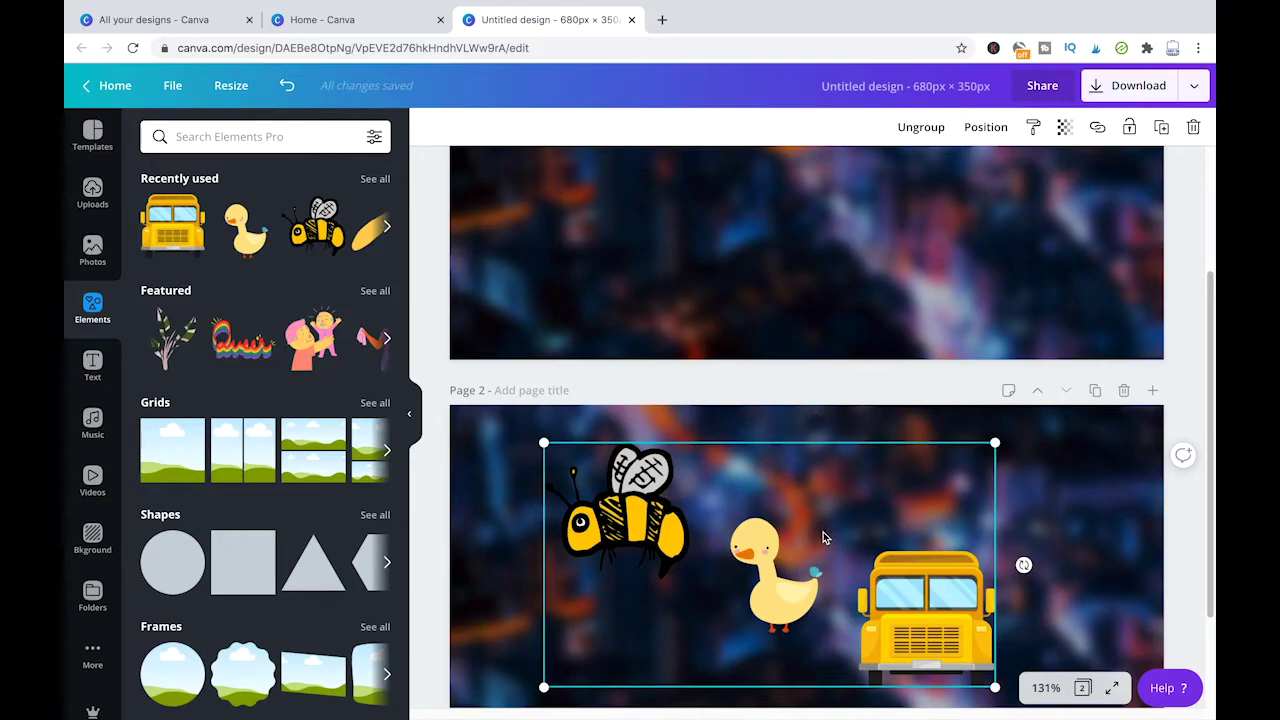
drag(823, 537, 824, 188)
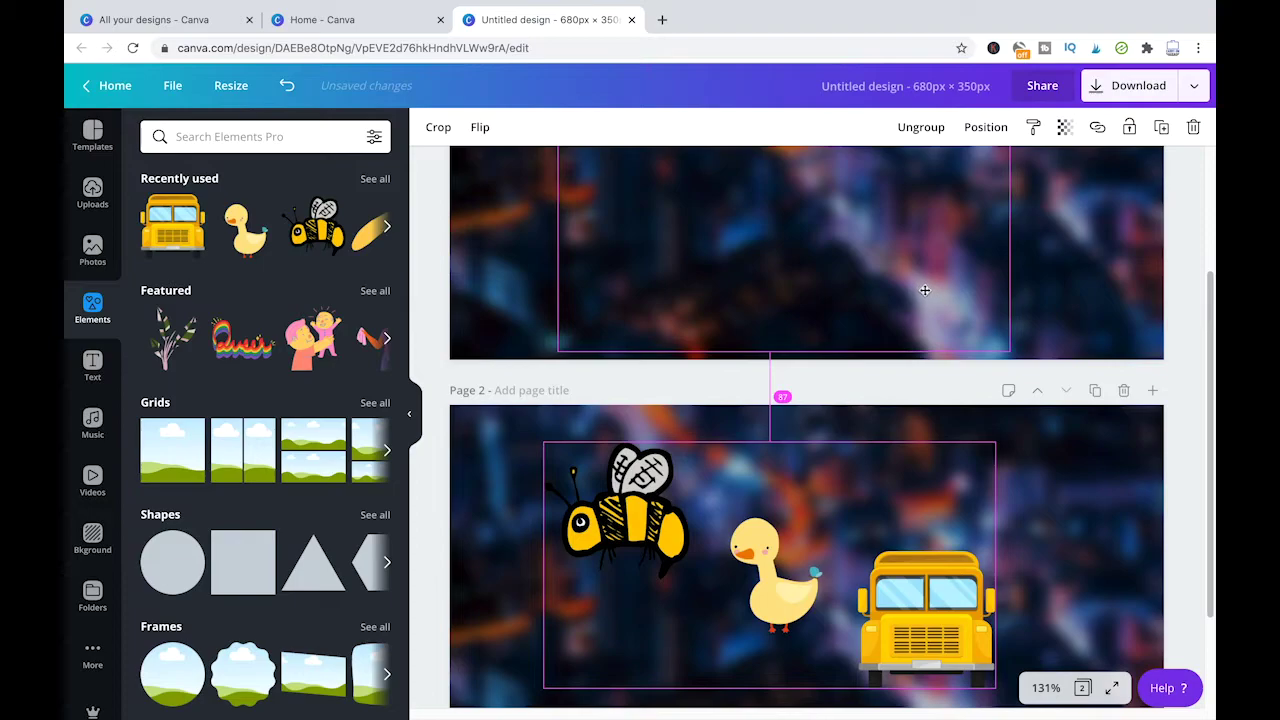
drag(925, 290, 912, 304)
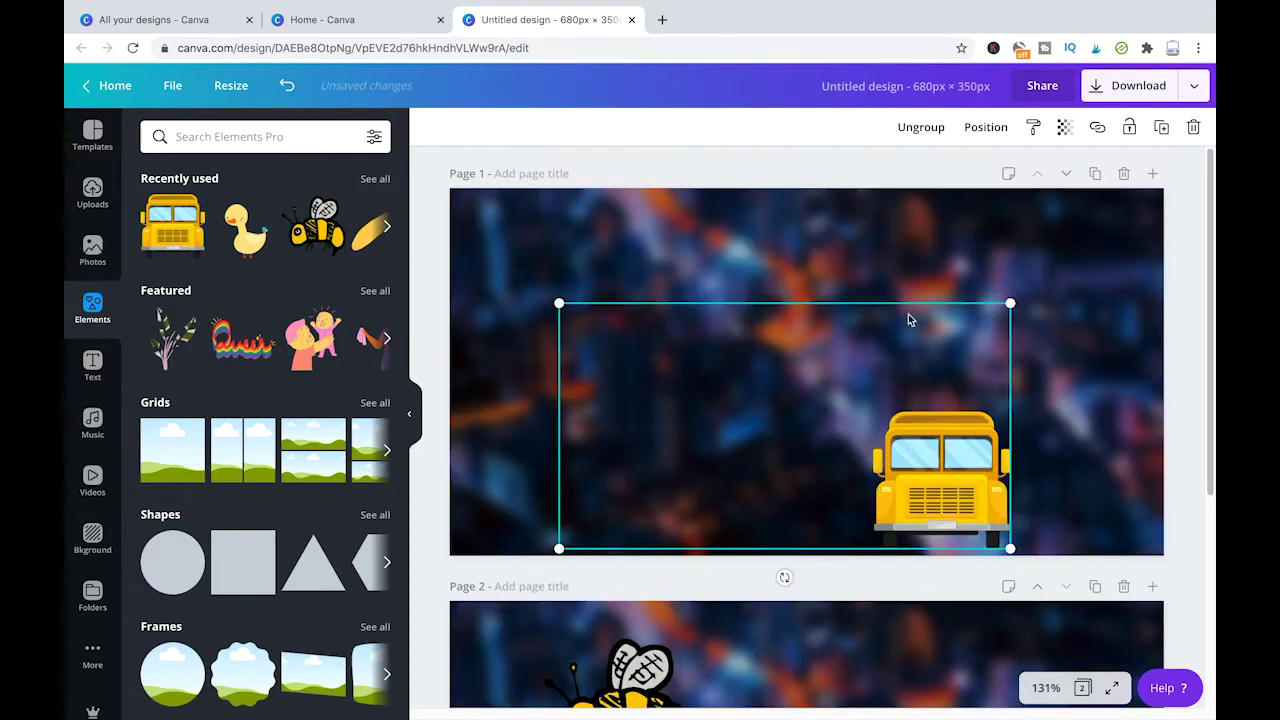
key(ctrl+z)
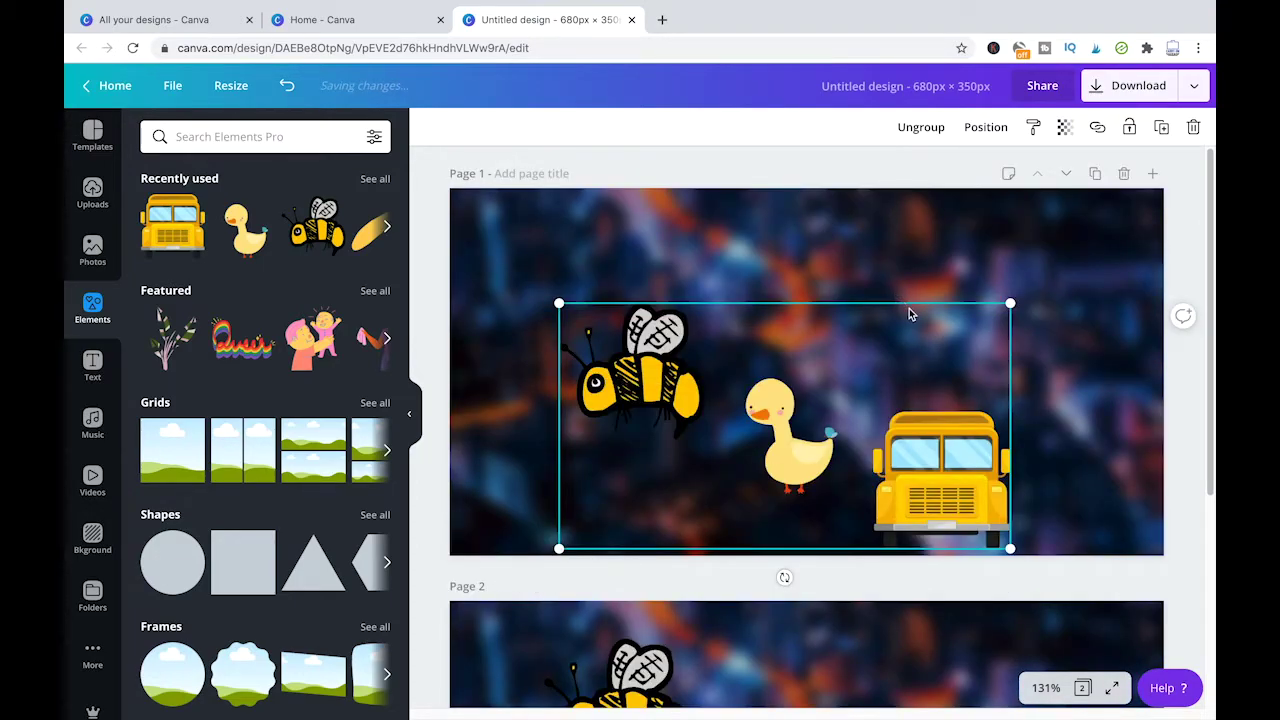
scroll(909, 314, down, 3)
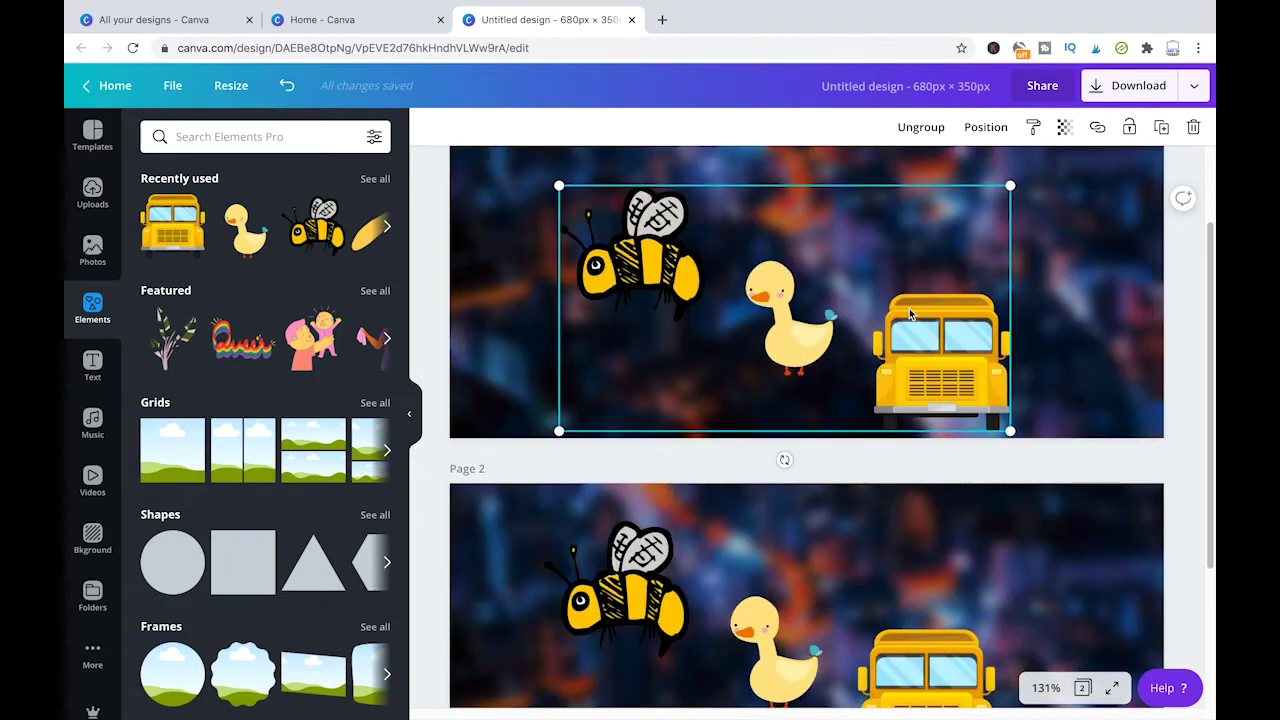
scroll(800, 590, down, 1)
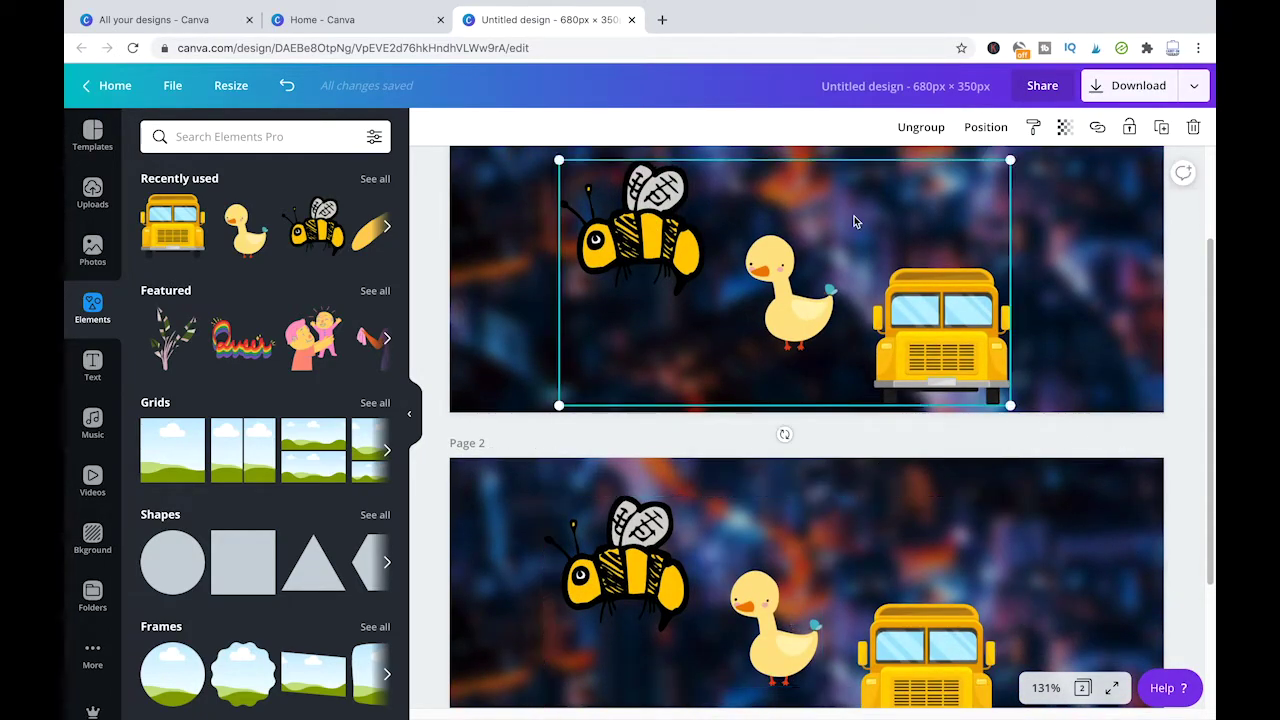
scroll(959, 262, up, 3)
drag(850, 380, 851, 283)
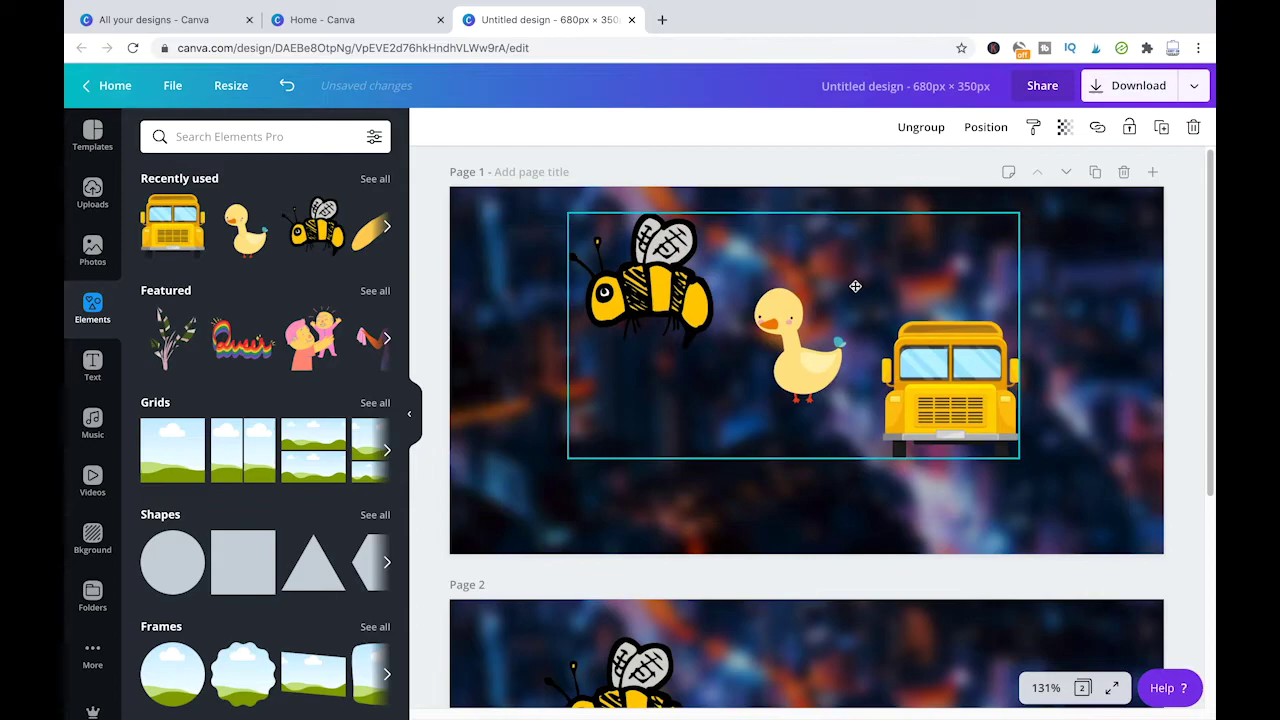
scroll(870, 450, down, 2)
double_click(790, 640)
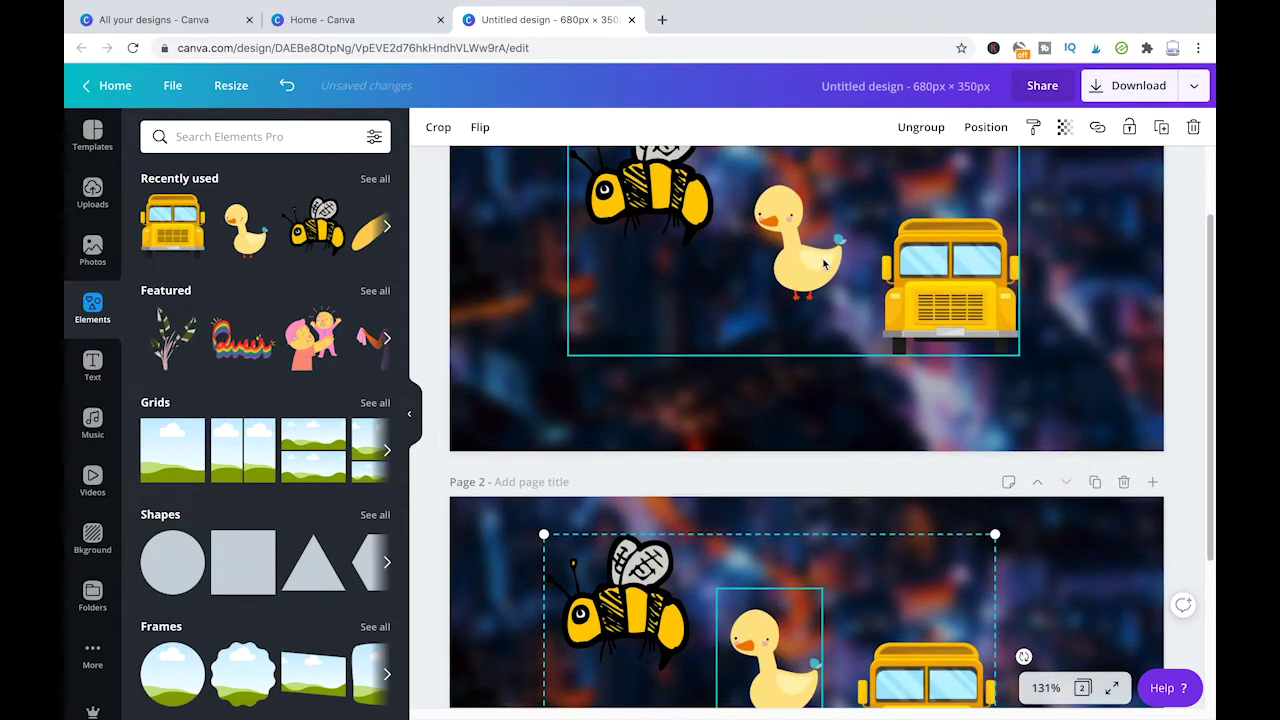
scroll(838, 430, up, 1)
key(Delete)
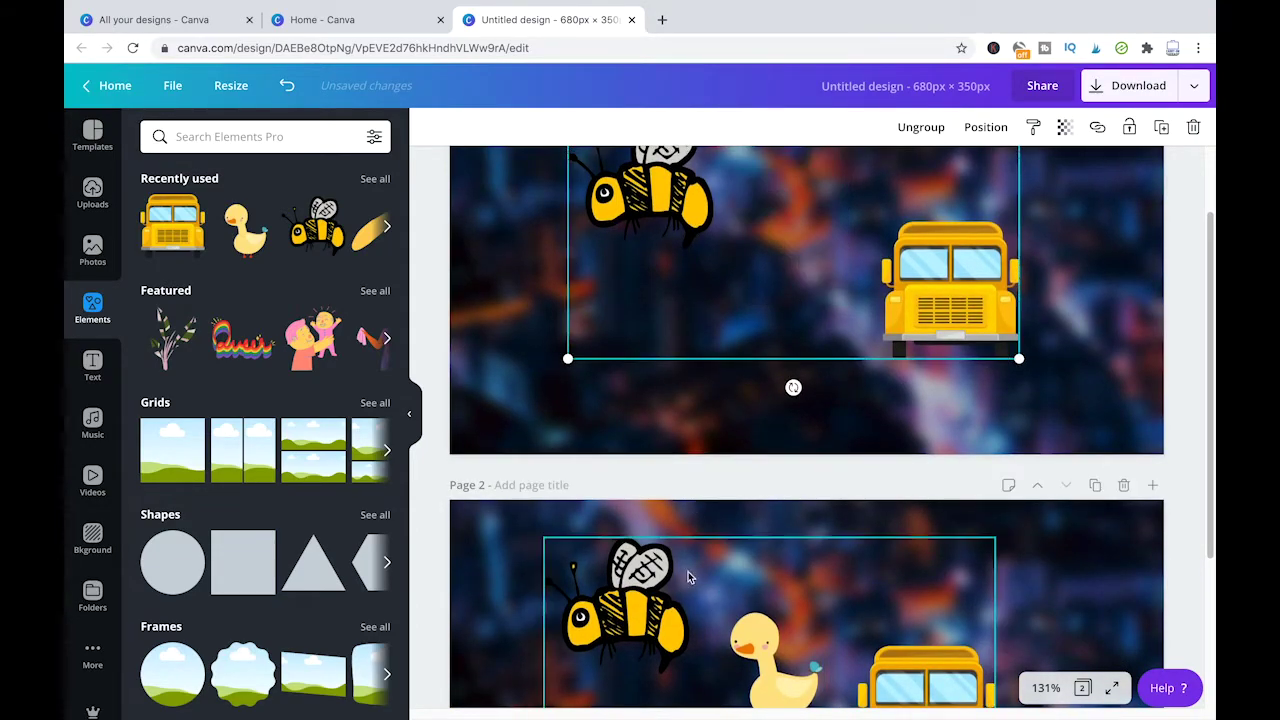
click(678, 610)
double_click(697, 250)
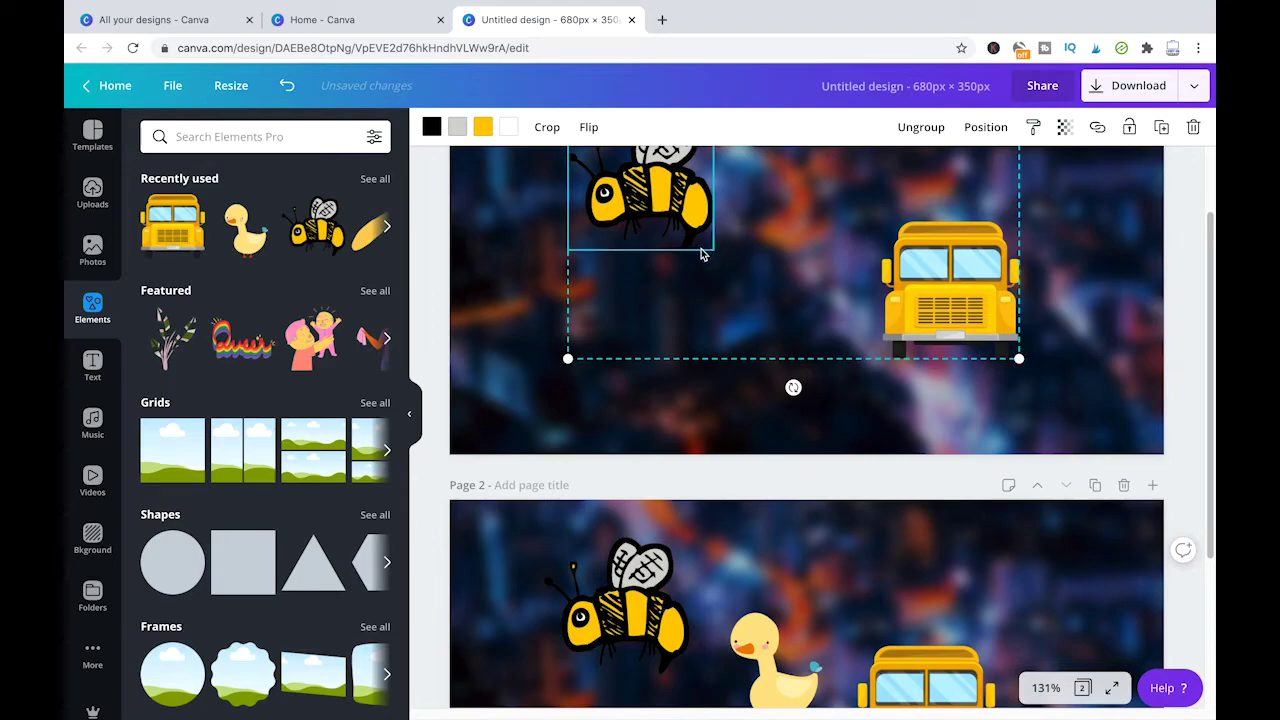
key(Delete)
key(Delete)
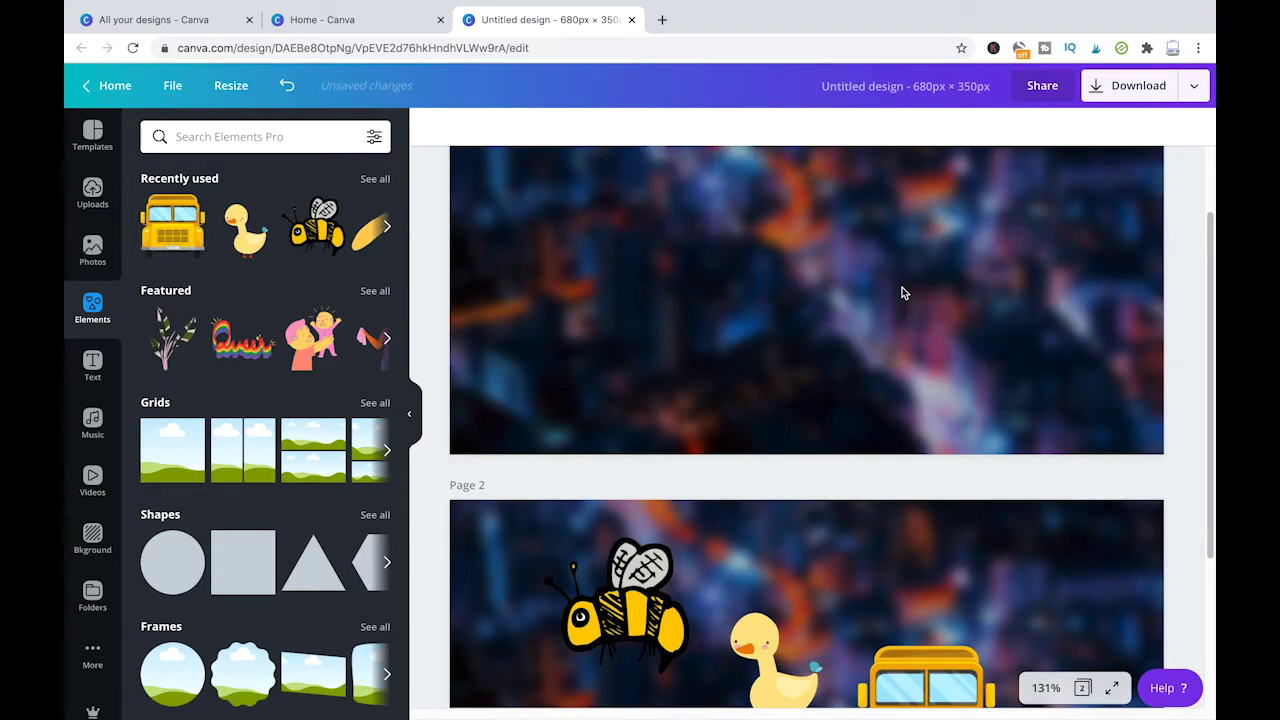
Step: Select the sticker group on page 2 and ungroup it
scroll(806, 371, down, 3)
click(814, 457)
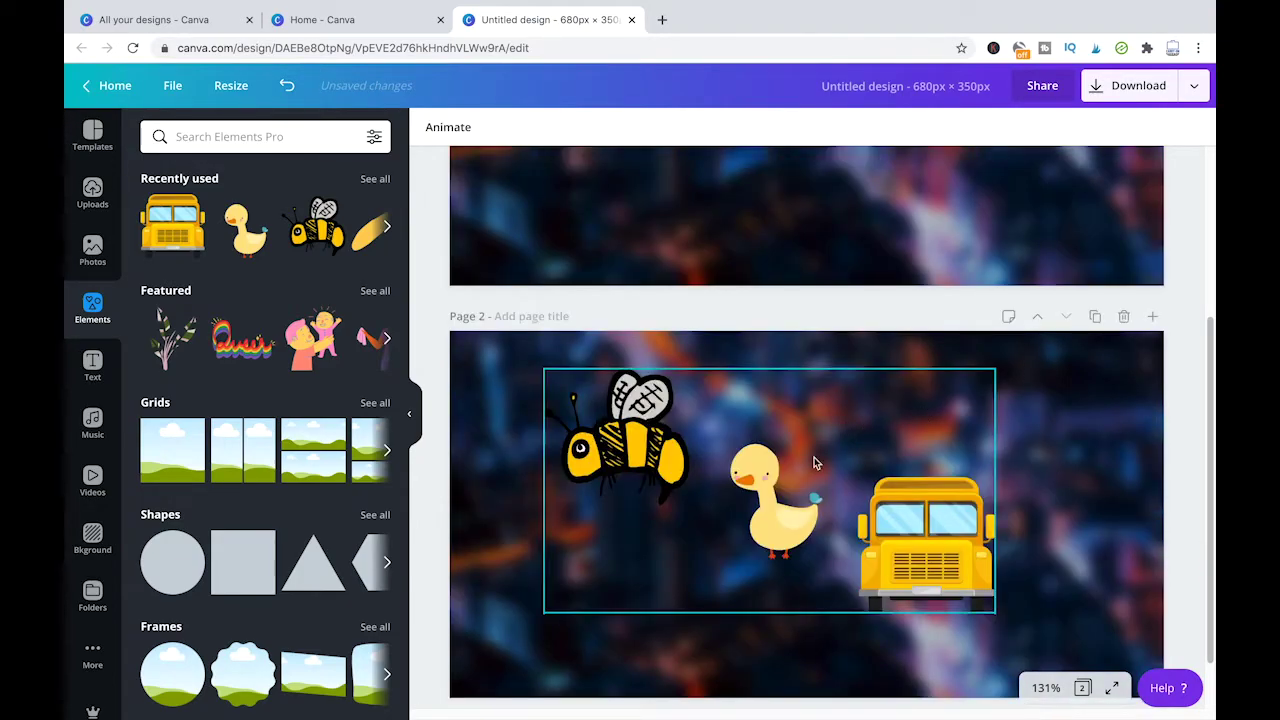
scroll(1055, 457, up, 1)
click(986, 490)
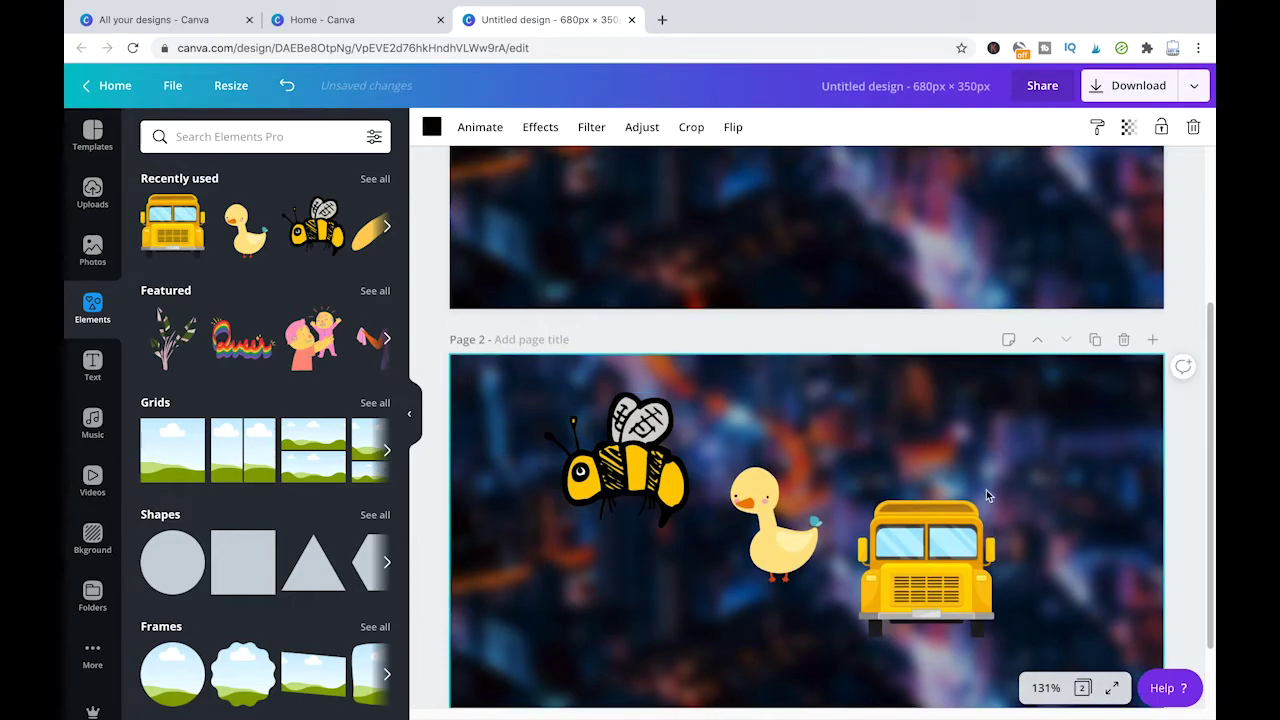
click(810, 484)
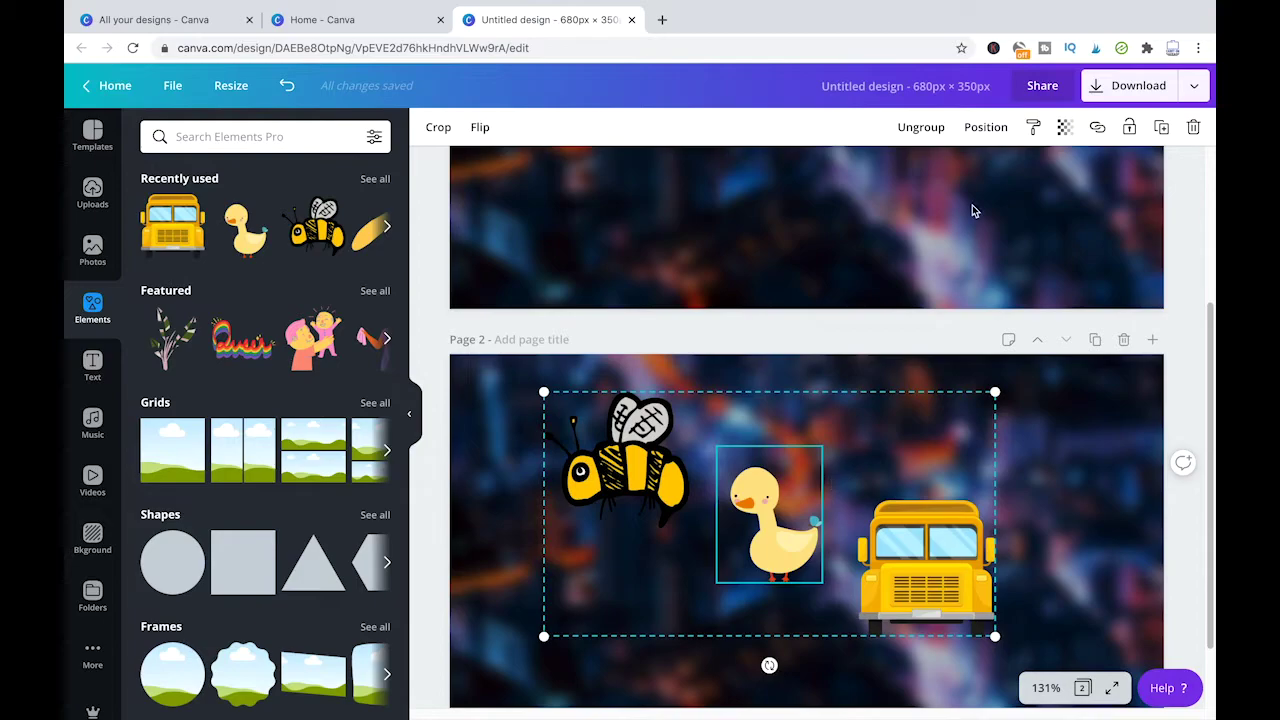
click(921, 127)
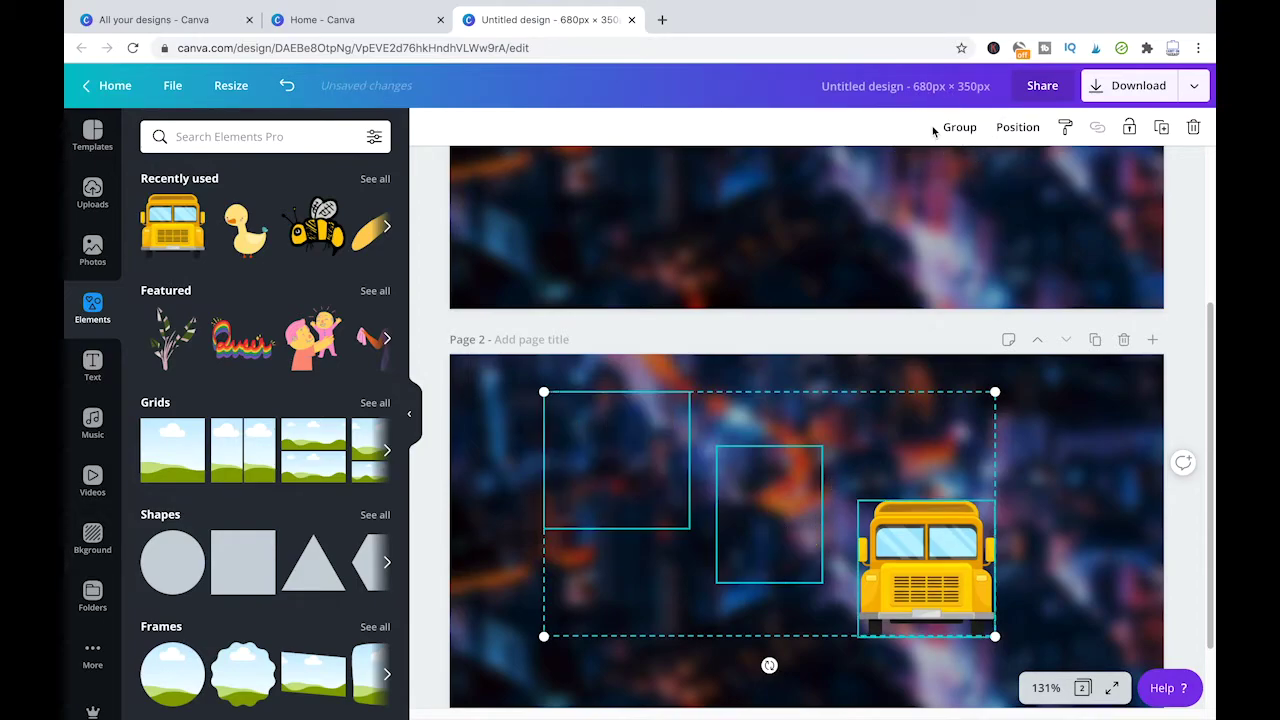
Step: Confirm the bee, duck and bus now select individually as separate stickers
click(1073, 481)
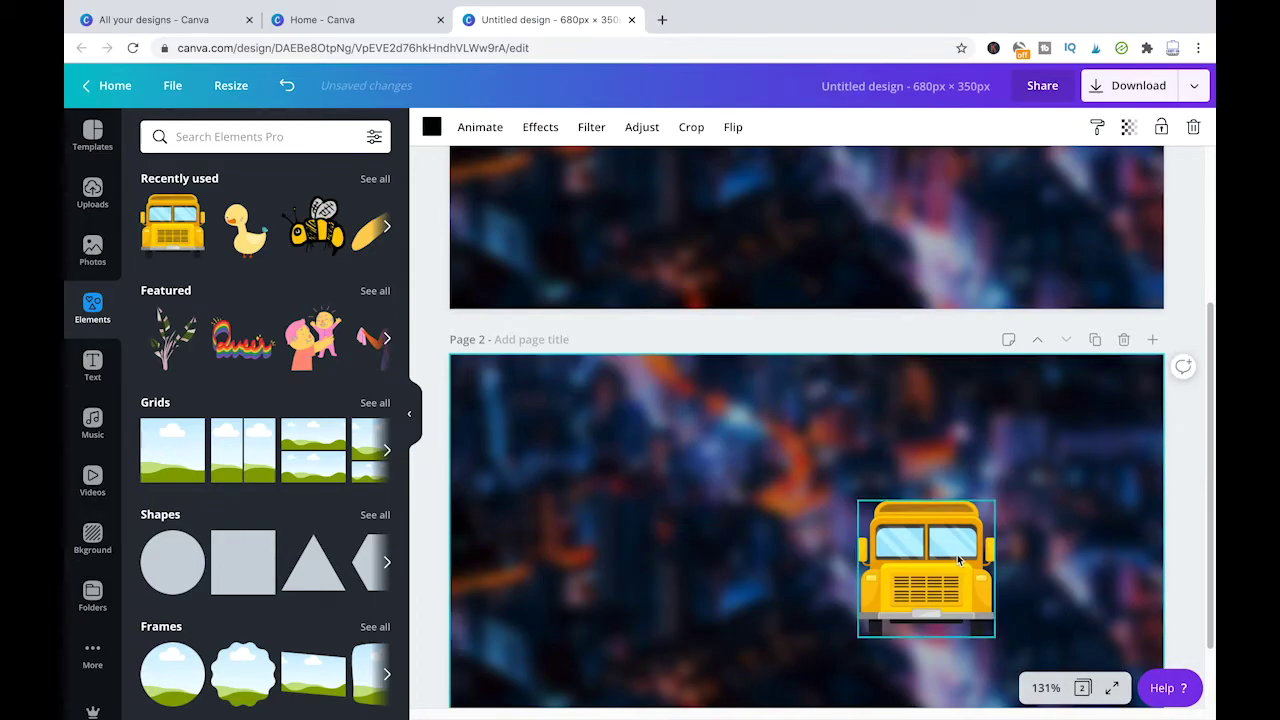
key(Tab)
key(Tab)
key(Tab)
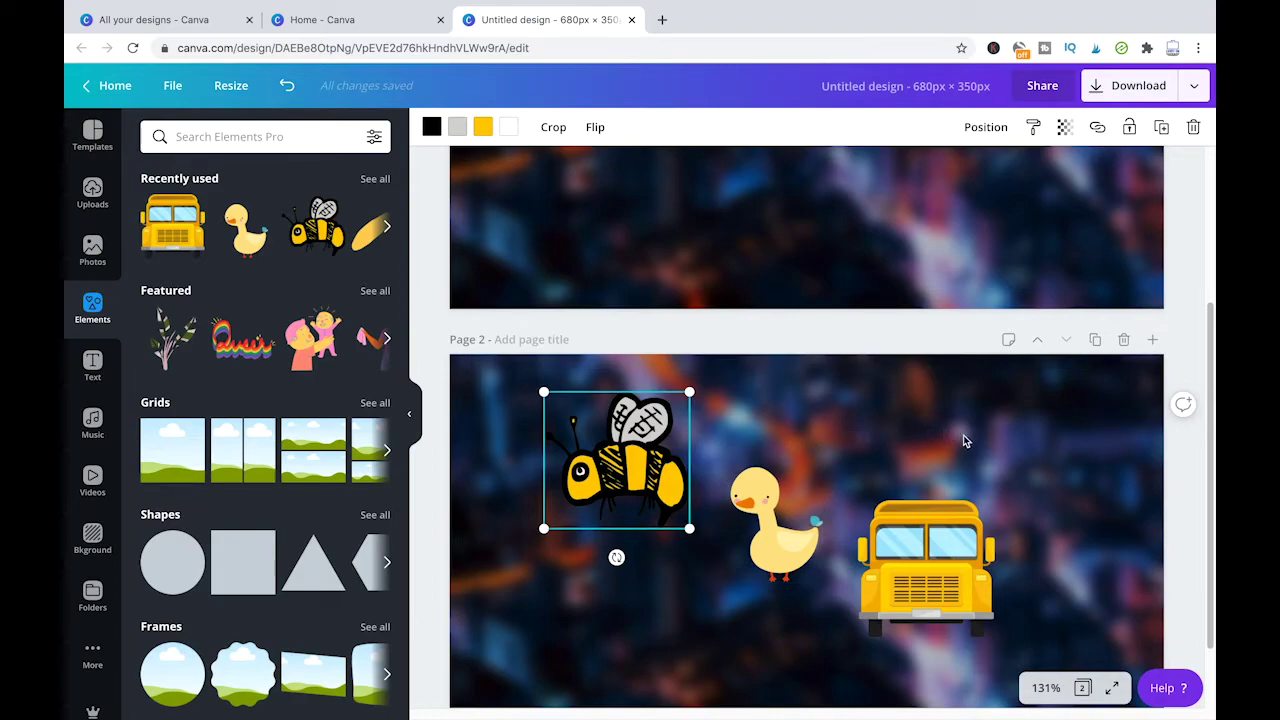
click(950, 535)
click(910, 429)
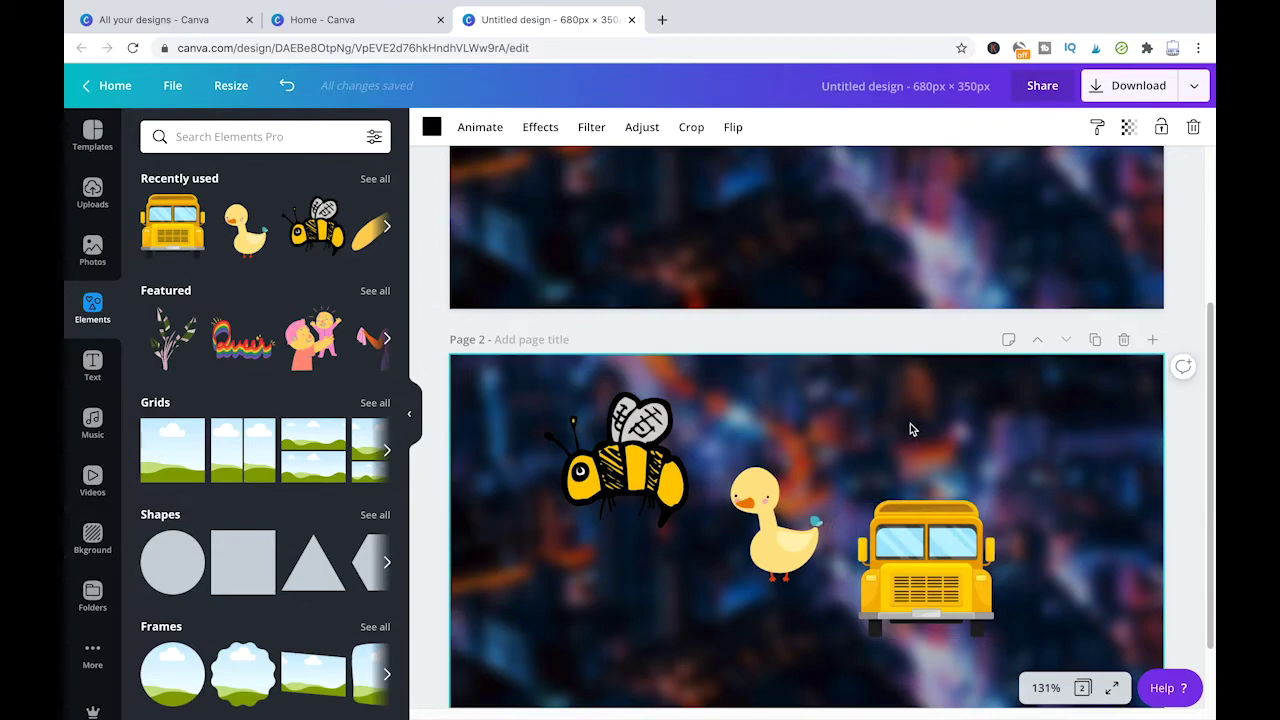
scroll(1003, 420, down, 1)
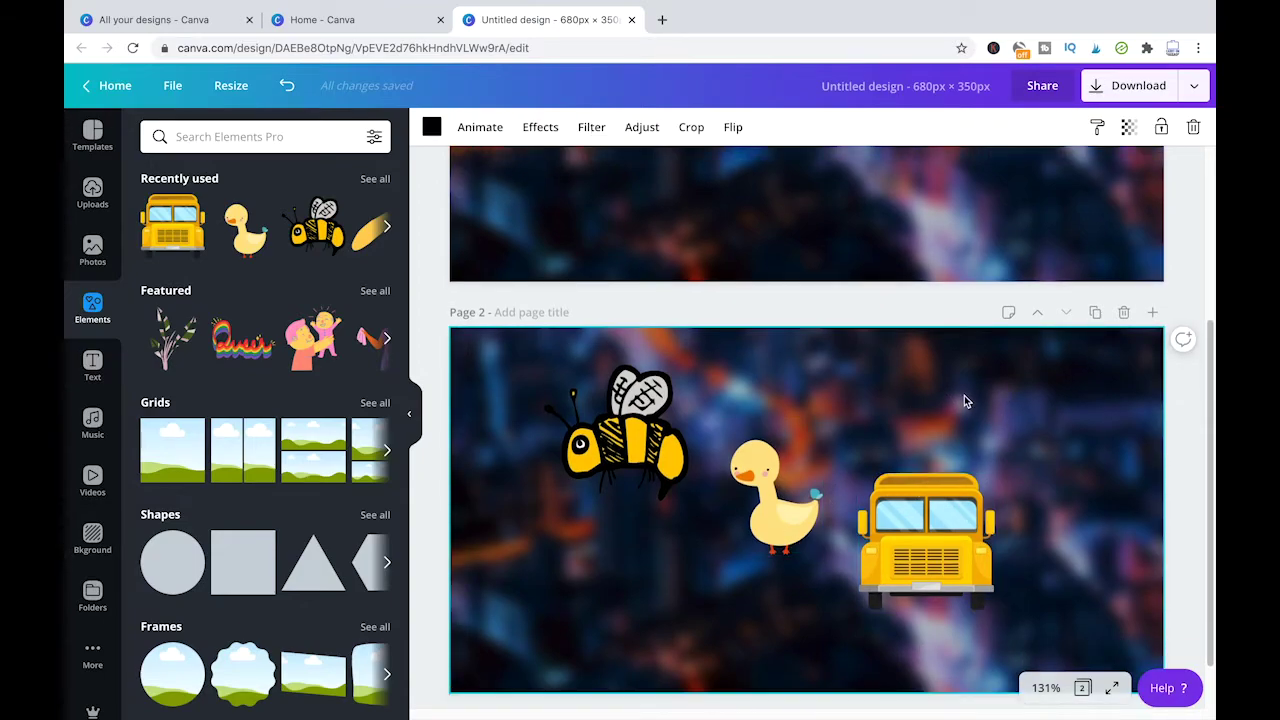
drag(1047, 467, 774, 609)
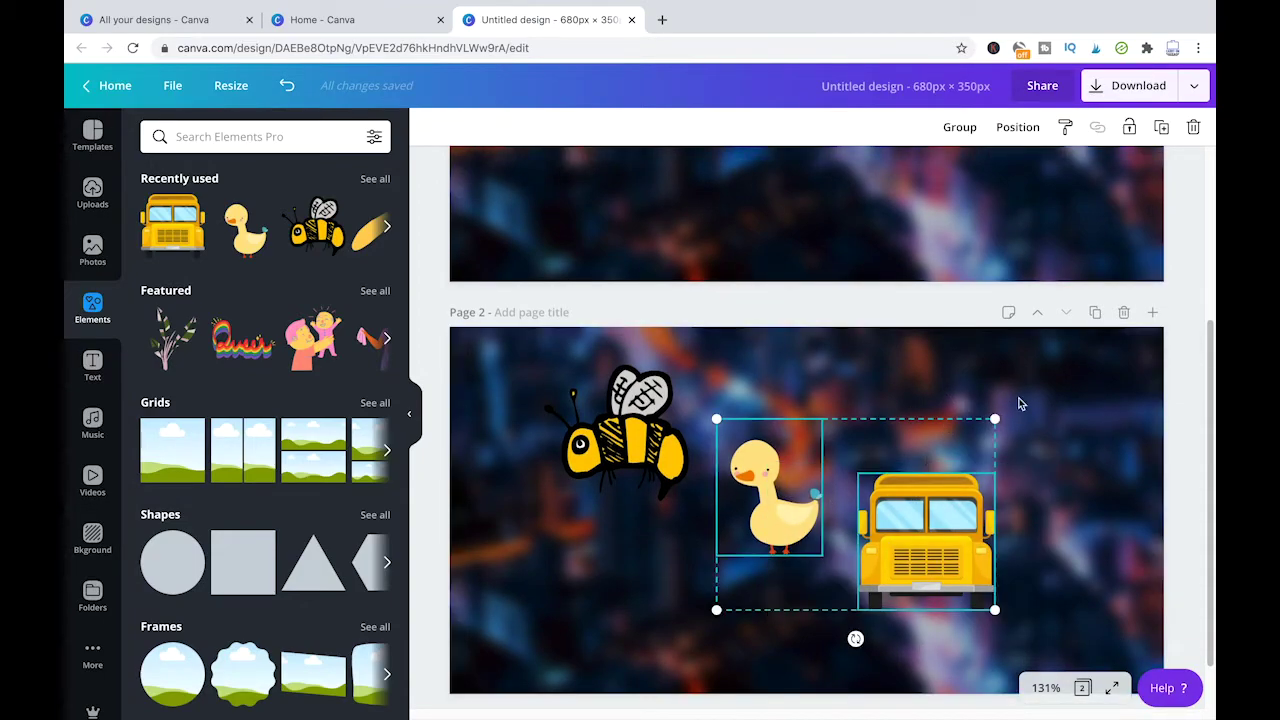
drag(1034, 429, 740, 610)
click(955, 127)
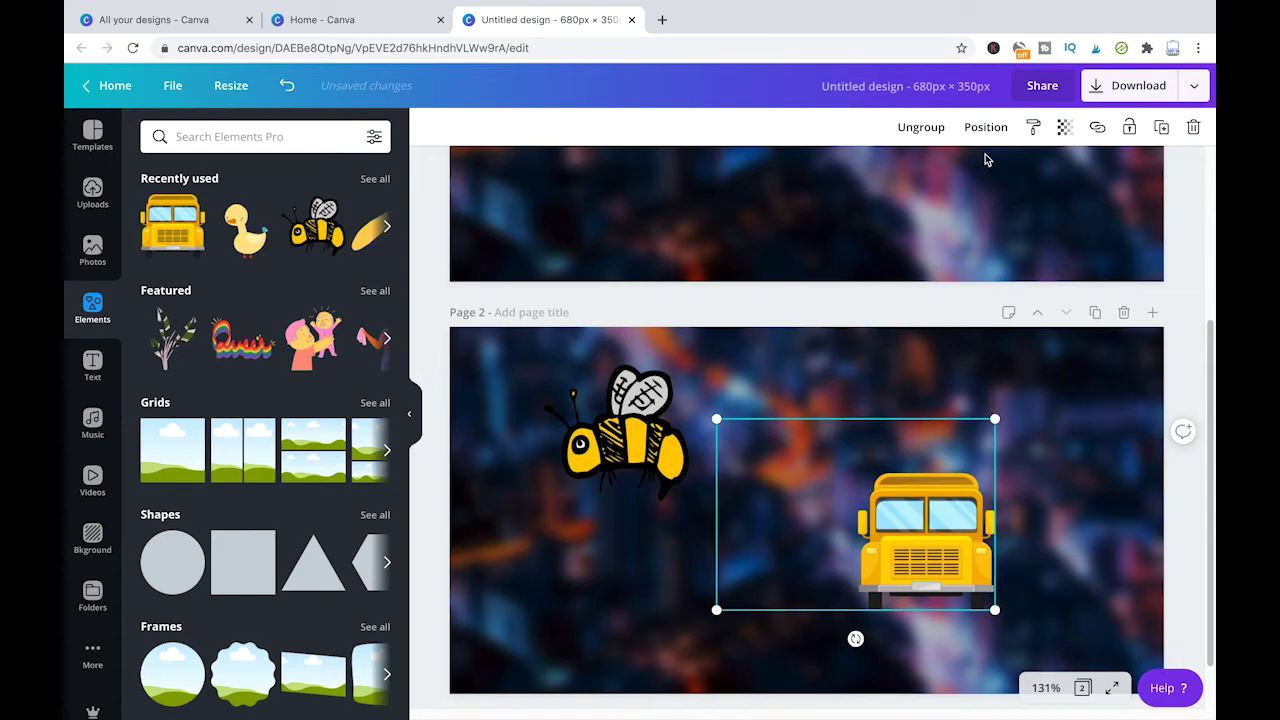
click(922, 128)
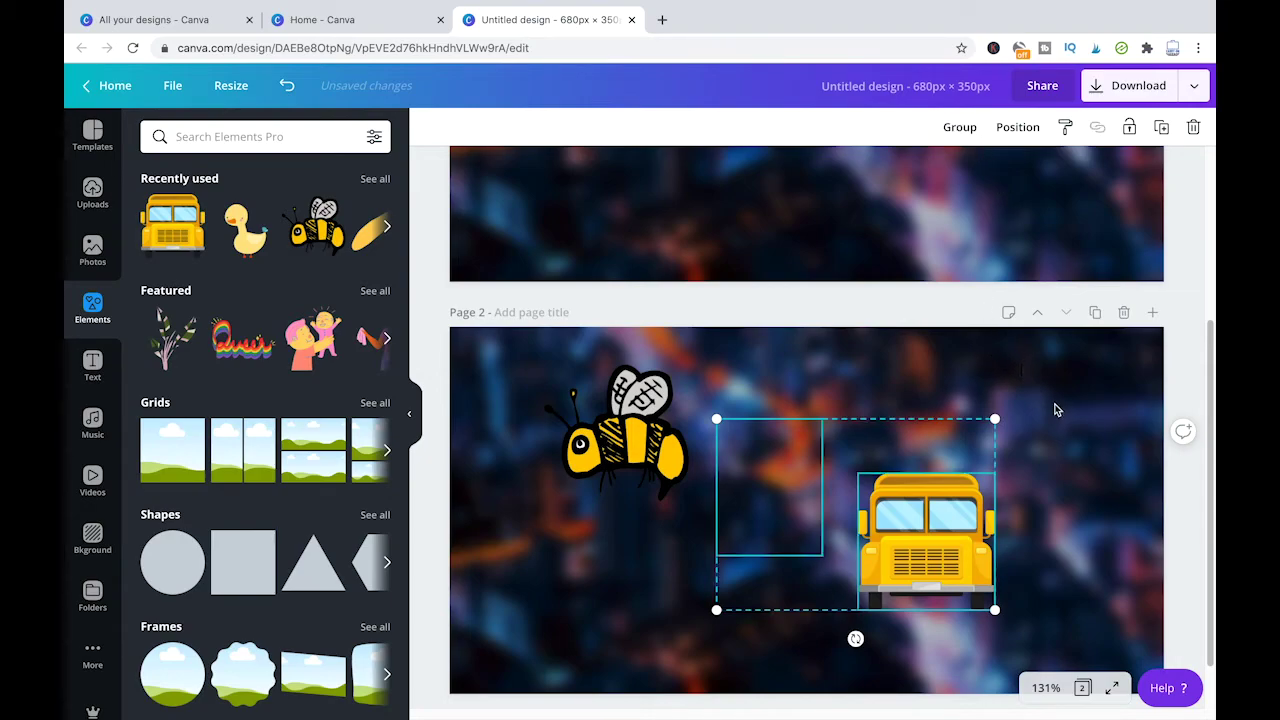
click(964, 455)
click(652, 436)
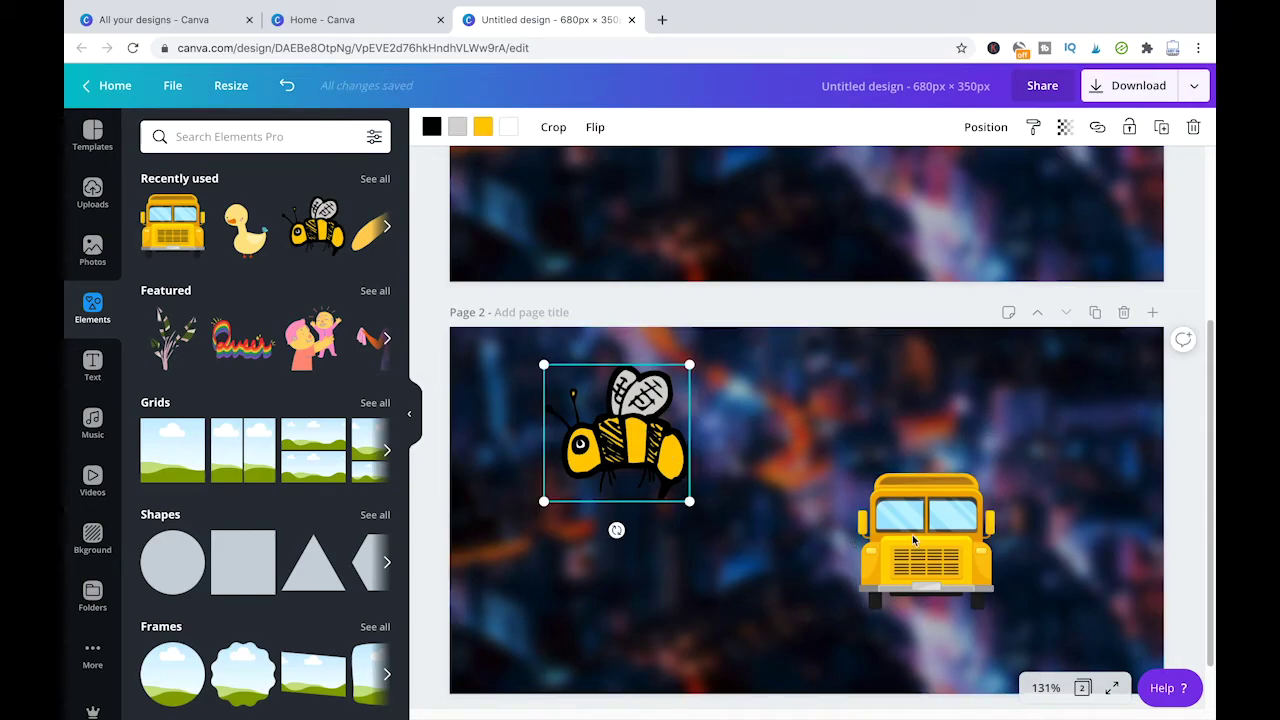
click(986, 385)
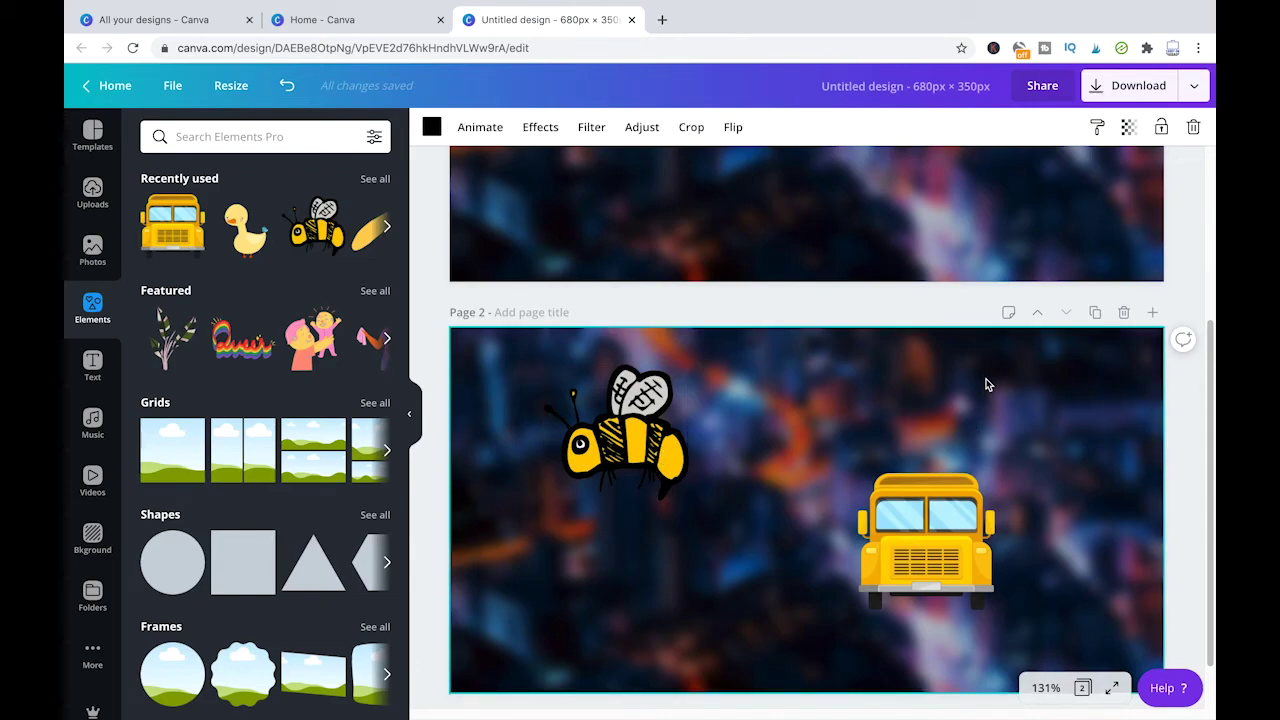
key(ctrl+z)
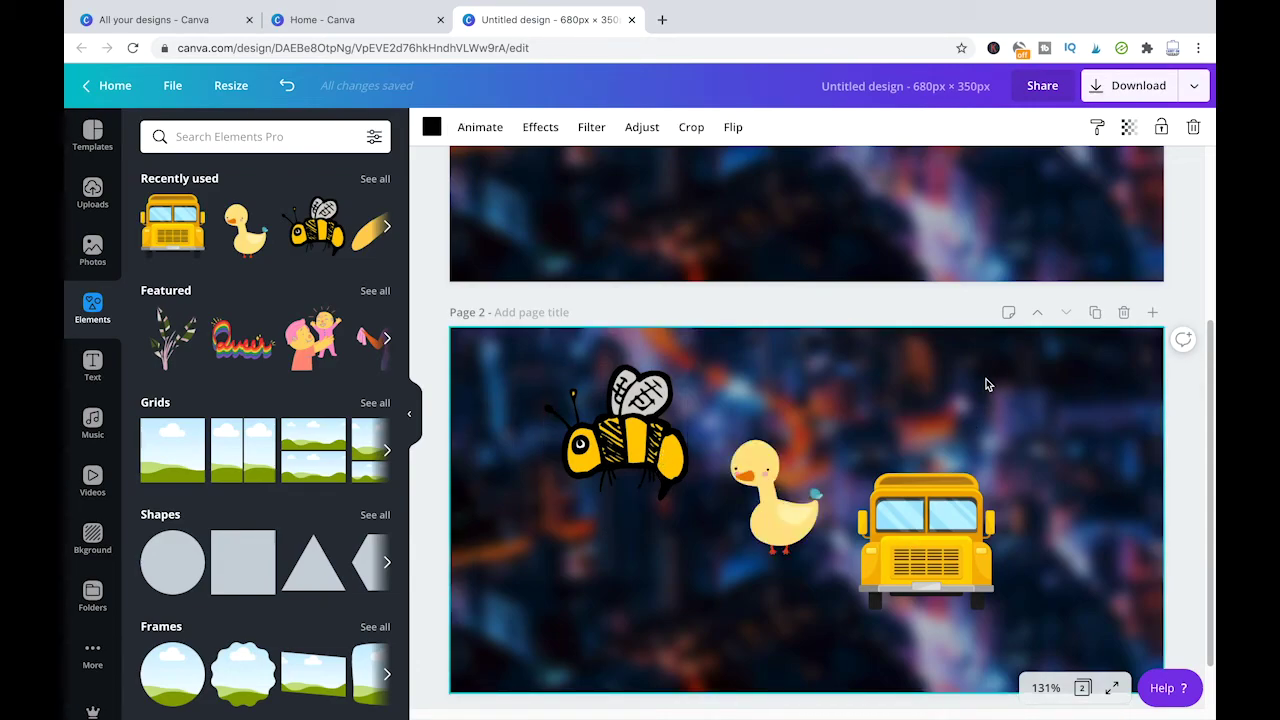